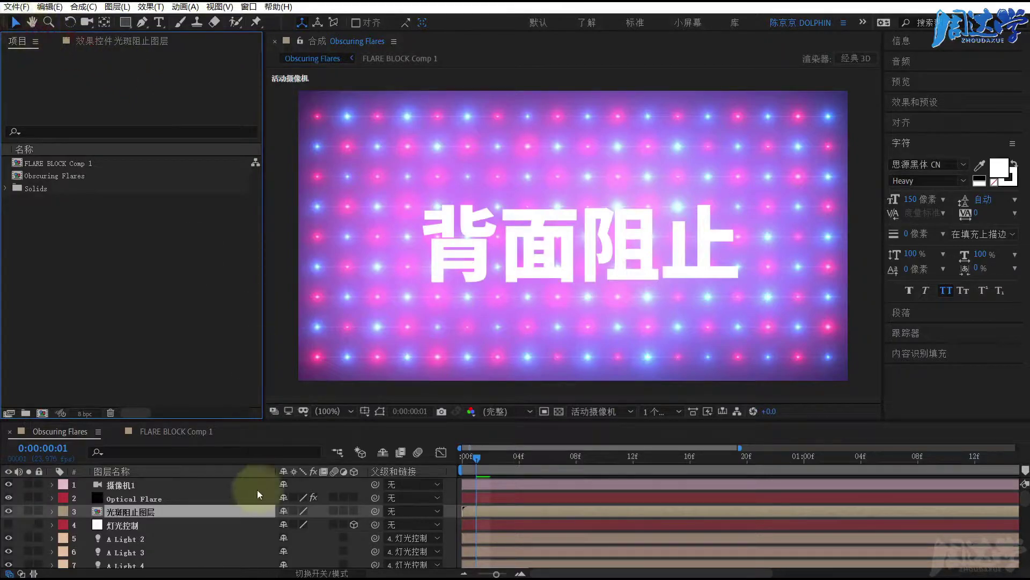
Glance at the FLARE BLOCK Comp 1 precomp, then maximize the Obscuring Flares timeline and scroll through its light layers.
{"action": "left_click", "coordinate": [214, 431]}
{"action": "left_click", "coordinate": [43, 431]}
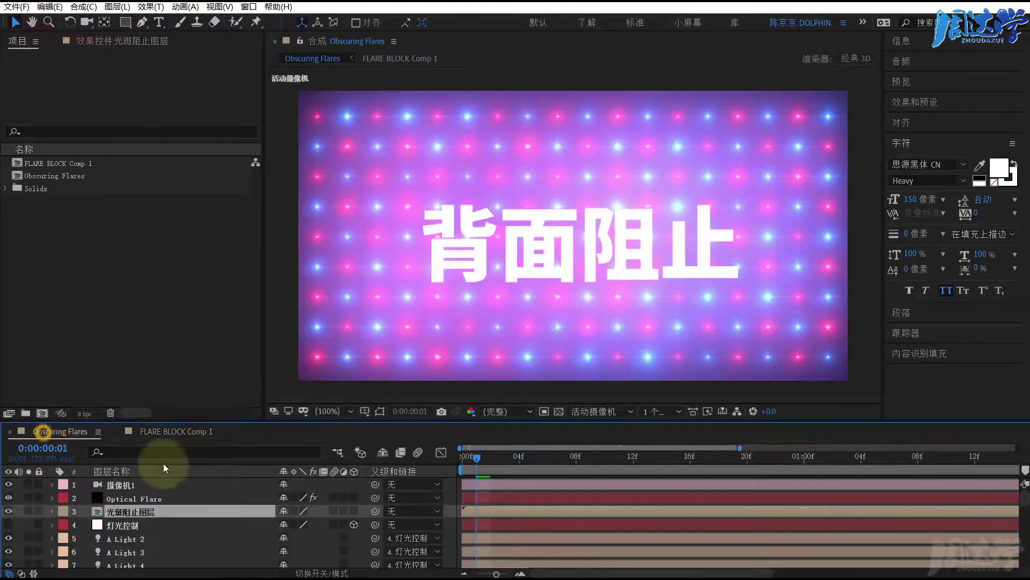
{"action": "key", "text": "grave"}
{"action": "scroll", "coordinate": [202, 343], "scroll_direction": "down", "scroll_amount": 5}
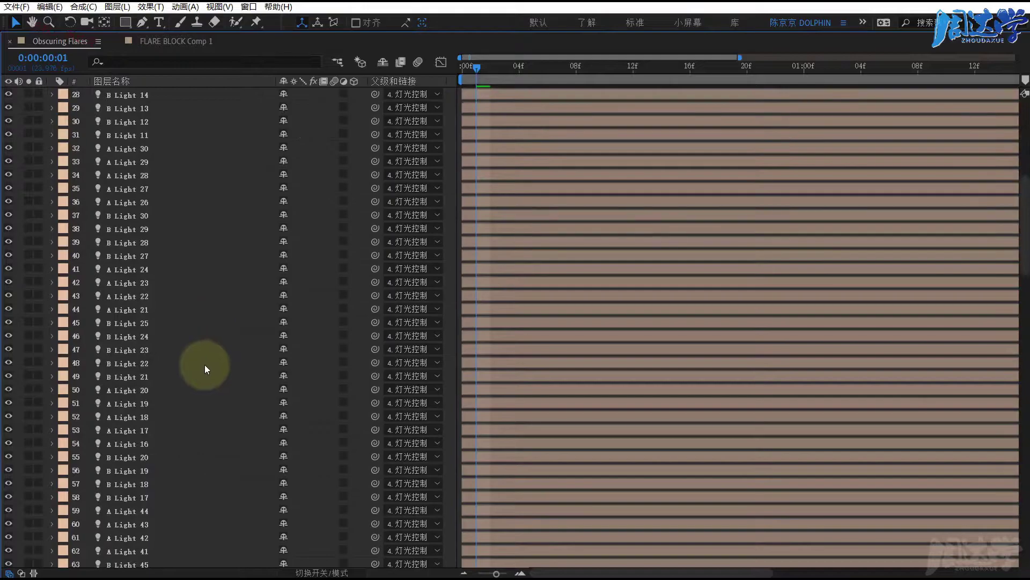
{"action": "scroll", "coordinate": [204, 365], "scroll_direction": "down", "scroll_amount": 5}
{"action": "scroll", "coordinate": [205, 365], "scroll_direction": "down", "scroll_amount": 5}
{"action": "scroll", "coordinate": [204, 365], "scroll_direction": "down", "scroll_amount": 5}
{"action": "scroll", "coordinate": [204, 365], "scroll_direction": "up", "scroll_amount": 5}
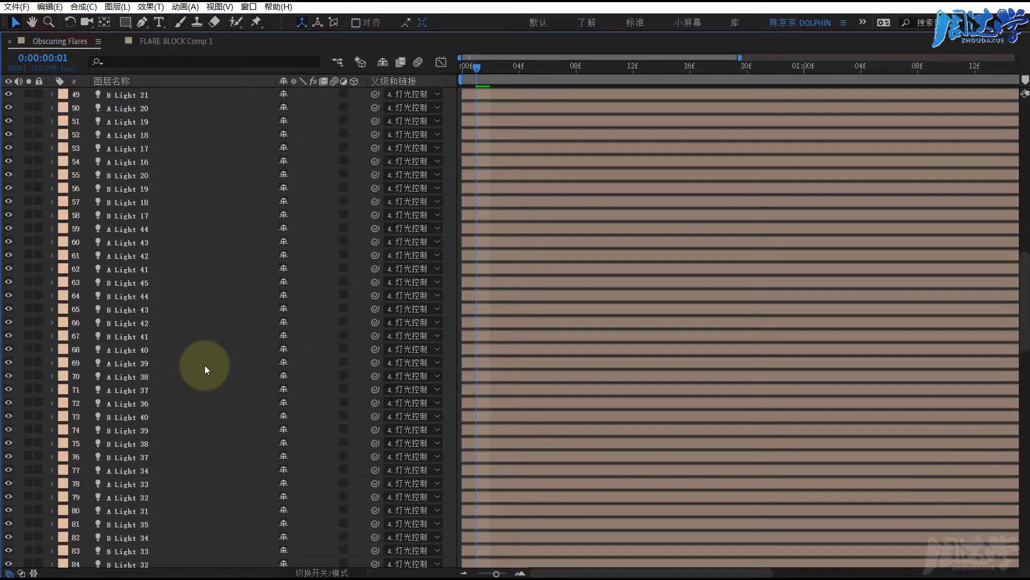
{"action": "scroll", "coordinate": [204, 365], "scroll_direction": "up", "scroll_amount": 5}
{"action": "scroll", "coordinate": [204, 365], "scroll_direction": "up", "scroll_amount": 5}
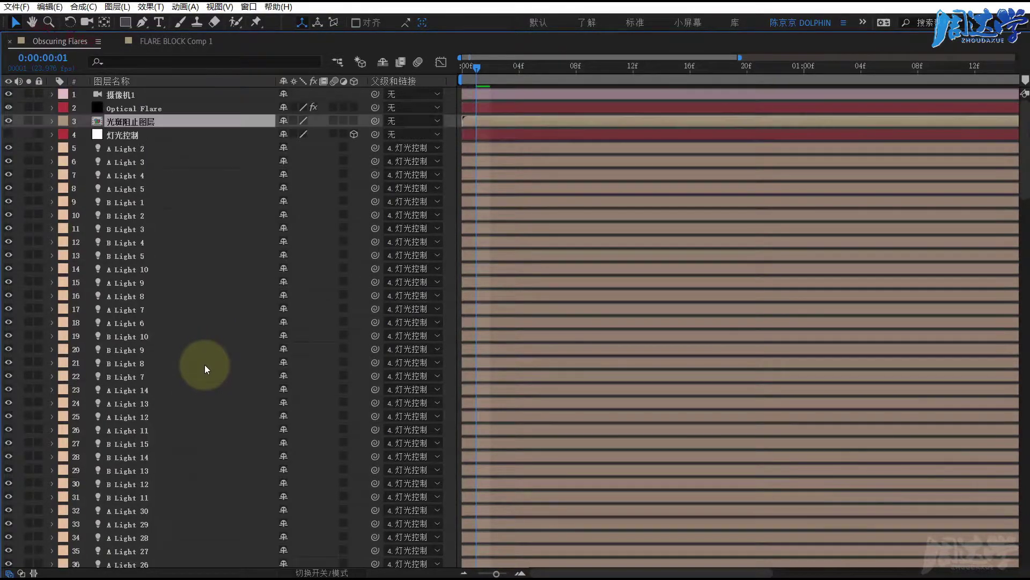
Open the FLARE BLOCK Comp 1 text precomp to check its effects, then return to Obscuring Flares and scrub the frame.
{"action": "double_click", "coordinate": [123, 123]}
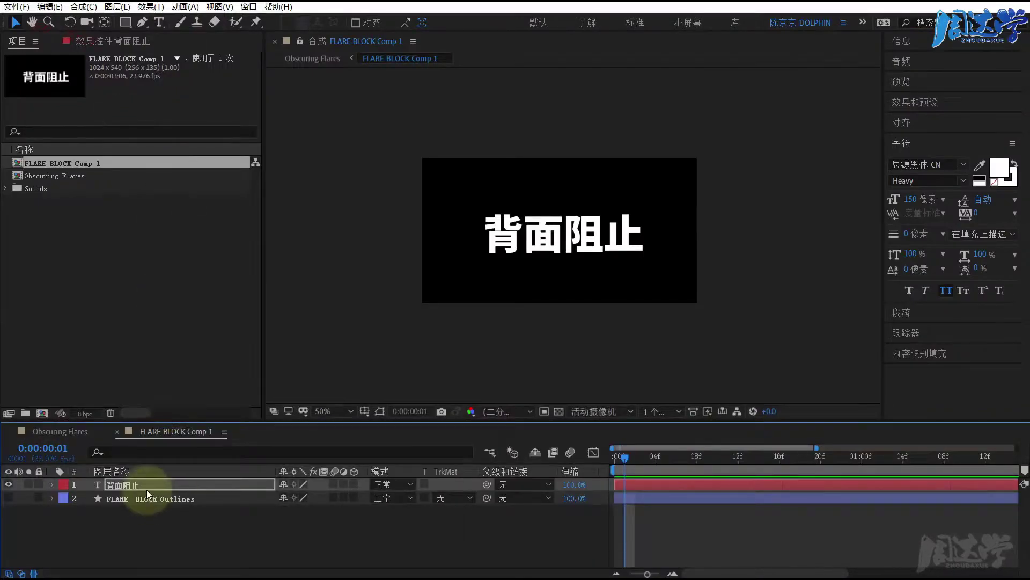
{"action": "left_click", "coordinate": [95, 40]}
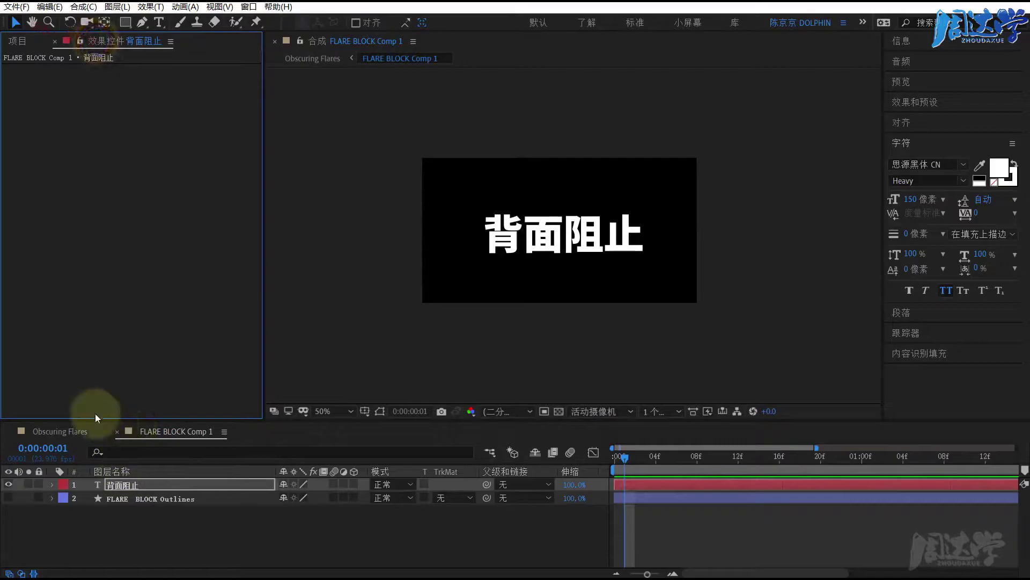
{"action": "left_click", "coordinate": [60, 433]}
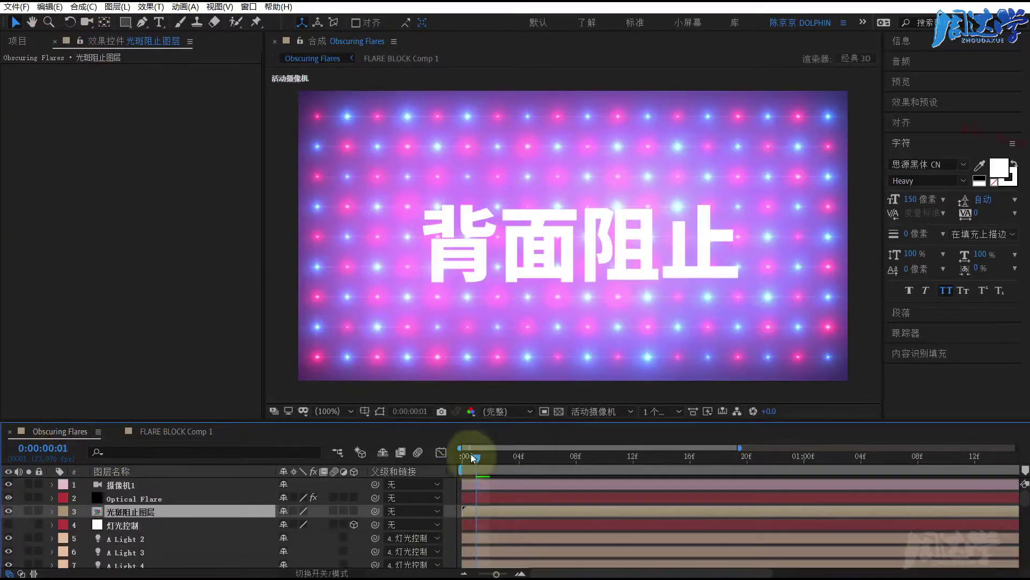
{"action": "mouse_move", "coordinate": [476, 457]}
{"action": "left_mouse_down"}
{"action": "mouse_move", "coordinate": [464, 456]}
{"action": "mouse_move", "coordinate": [760, 455]}
{"action": "mouse_move", "coordinate": [505, 456]}
{"action": "left_mouse_up"}
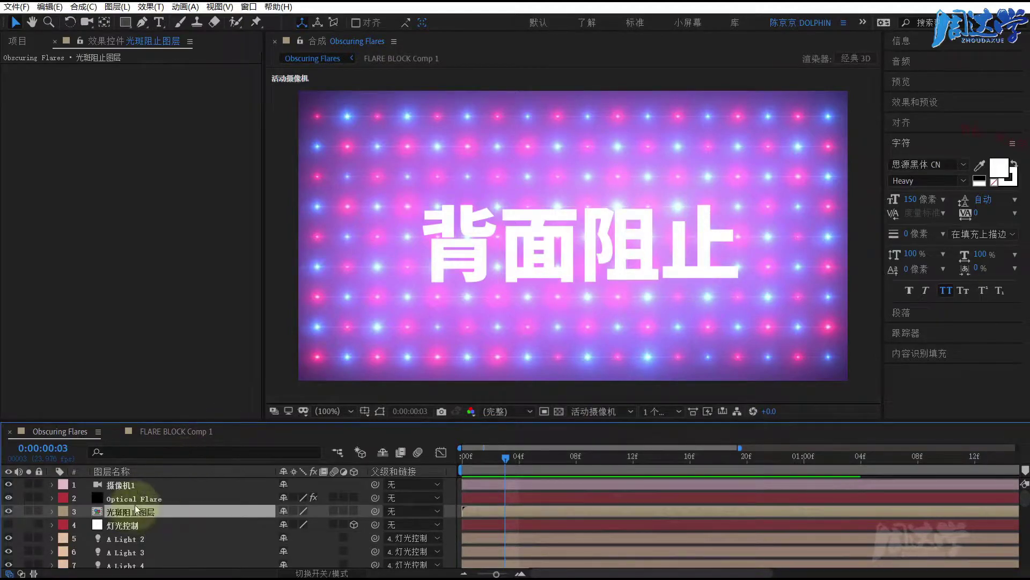
Select the camera layer after checking Optical Flare's effects, then pick the Rectangle tool.
{"action": "left_click", "coordinate": [121, 485]}
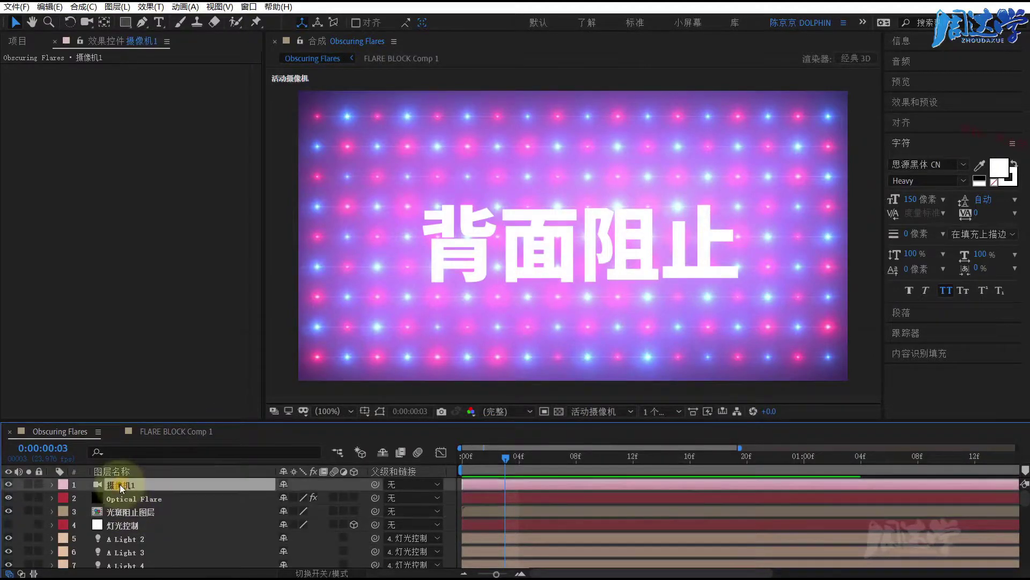
{"action": "left_click", "coordinate": [120, 497]}
{"action": "left_click", "coordinate": [119, 484]}
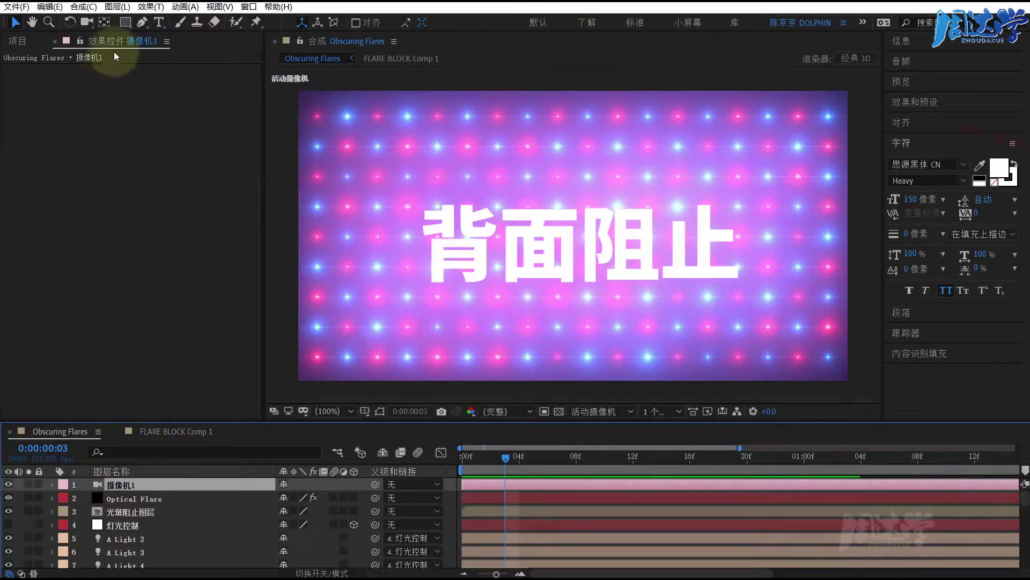
{"action": "left_click", "coordinate": [122, 23]}
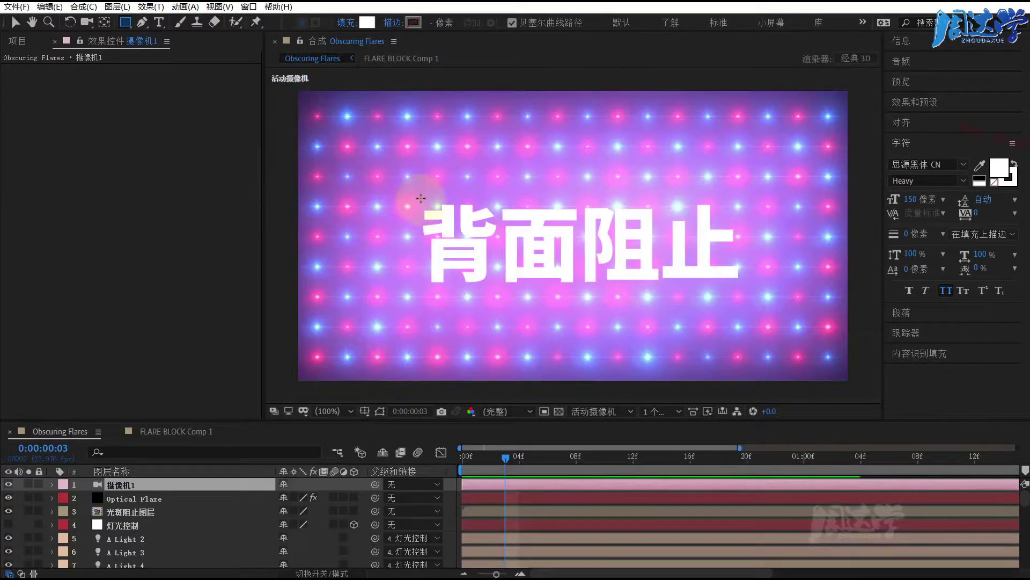
Draw a white rectangle over the text, creating shape layer 形状图层 1.
{"action": "left_click_drag", "start_coordinate": [421, 198], "coordinate": [755, 287]}
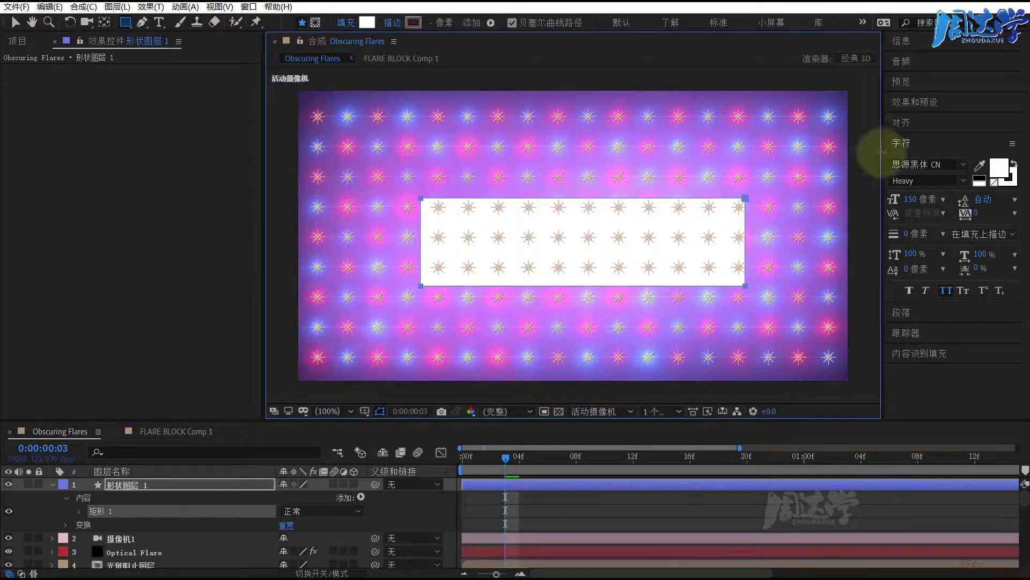
{"action": "left_click", "coordinate": [151, 7]}
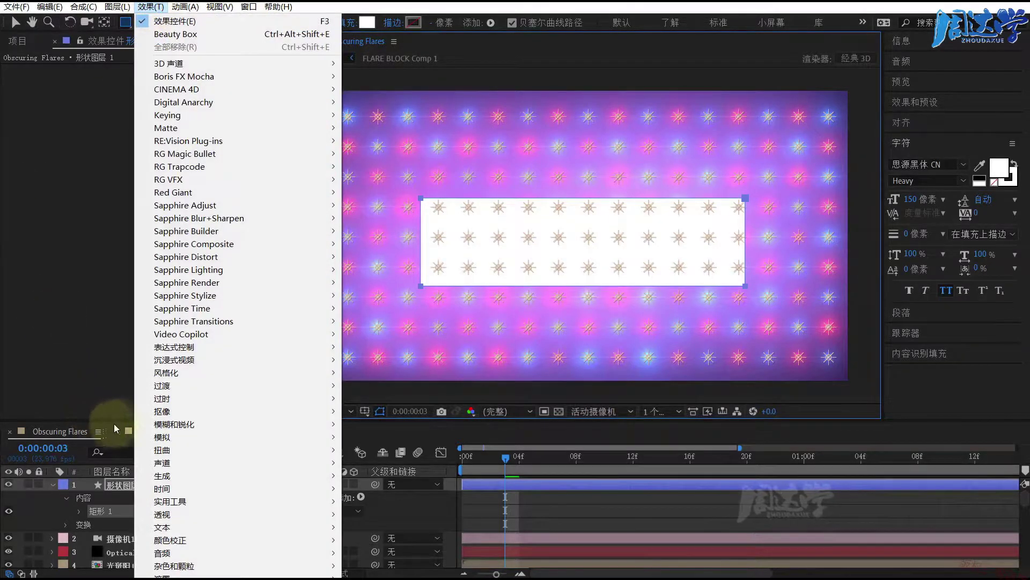
Add Fast Box Blur to 形状图层 1 with Repeat Edge Pixels on and Blur Radius 30.
{"action": "mouse_move", "coordinate": [208, 424]}
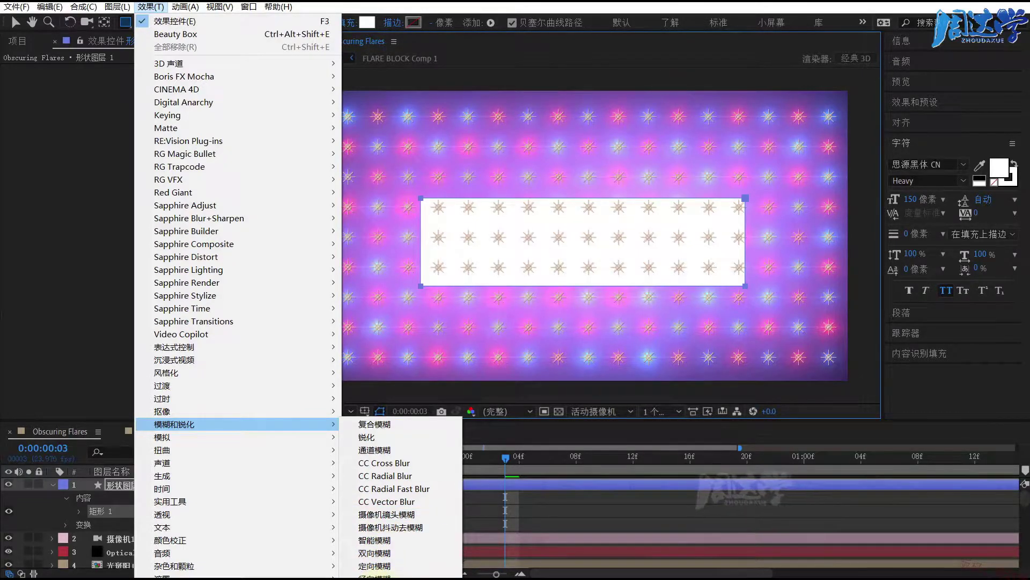
{"action": "left_click", "coordinate": [375, 575]}
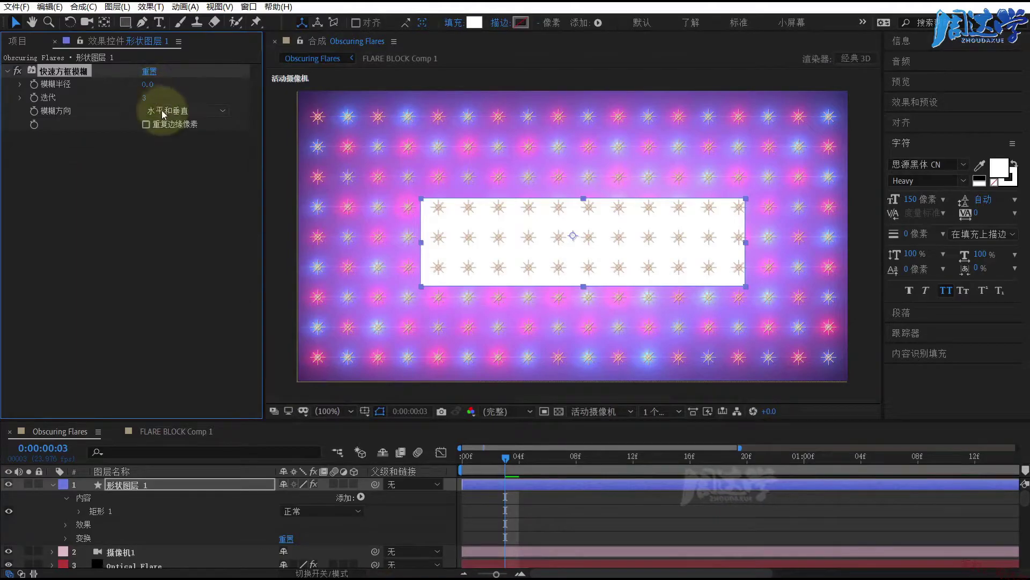
{"action": "left_click", "coordinate": [145, 124]}
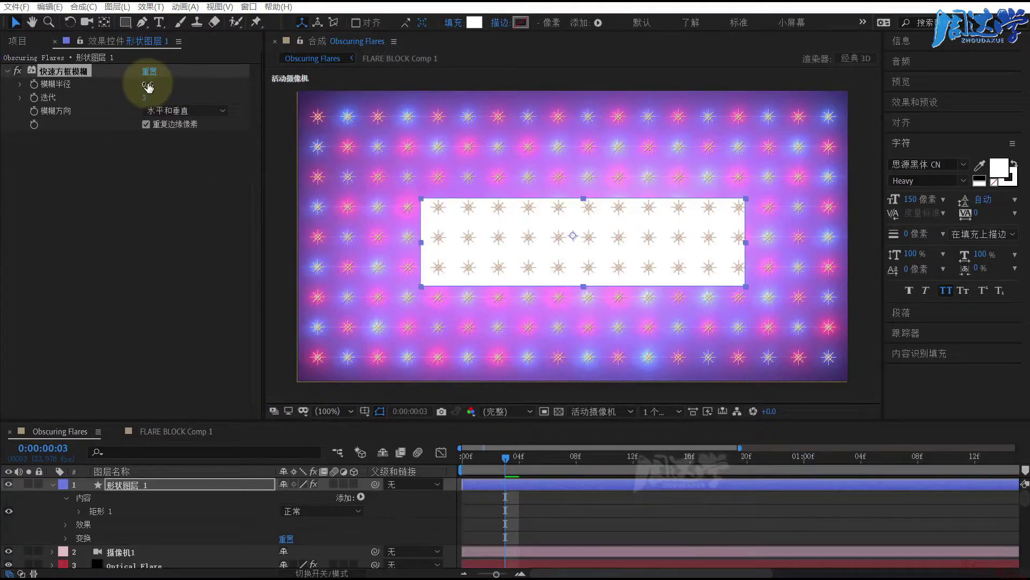
{"action": "left_click_drag", "start_coordinate": [147, 84], "coordinate": [167, 83]}
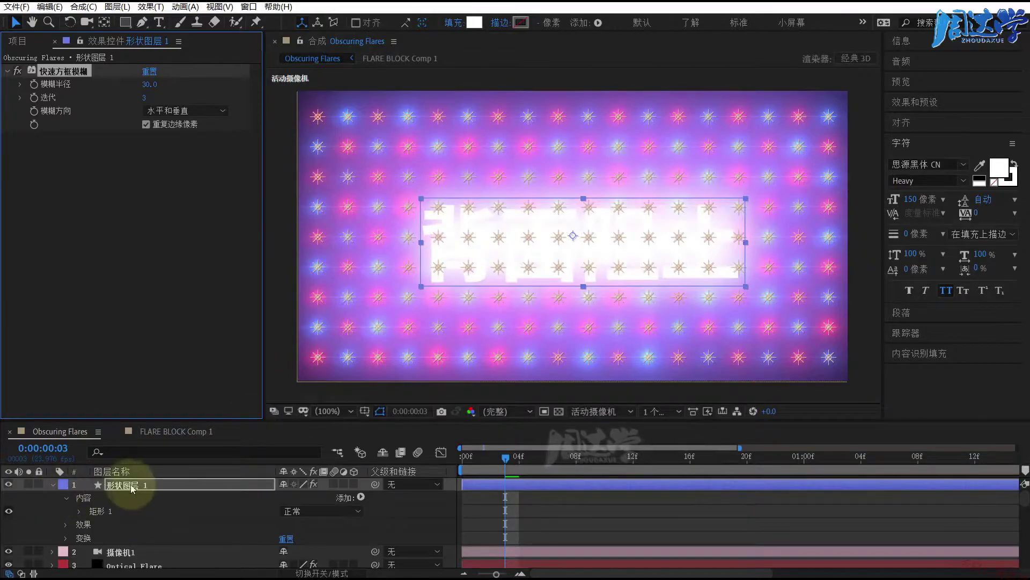
Expand Rectangle 1 to its Transform: Rectangle 1 properties and select Scale.
{"action": "left_click", "coordinate": [79, 511]}
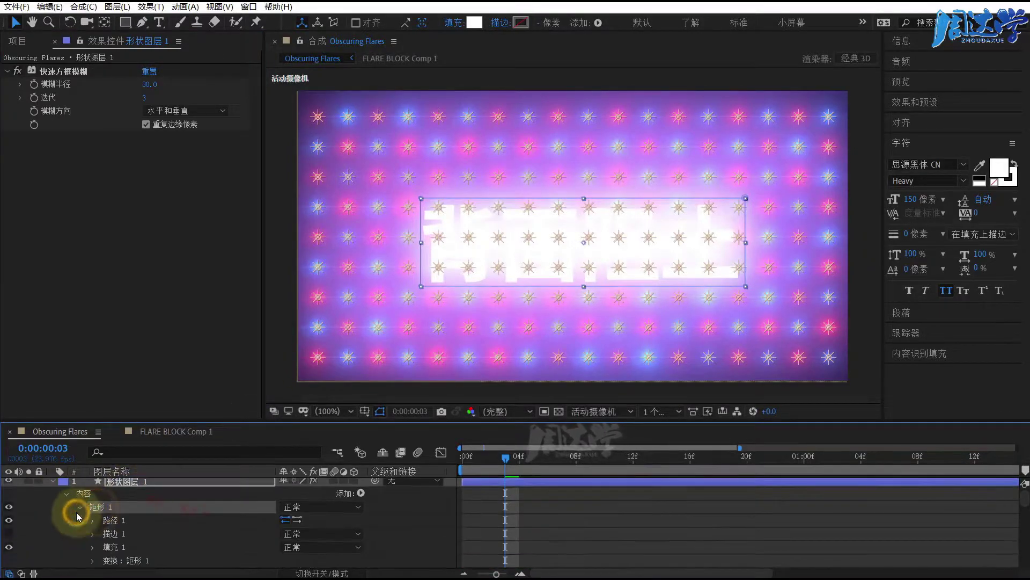
{"action": "left_click", "coordinate": [93, 561]}
{"action": "scroll", "coordinate": [91, 483], "scroll_direction": "down", "scroll_amount": 3}
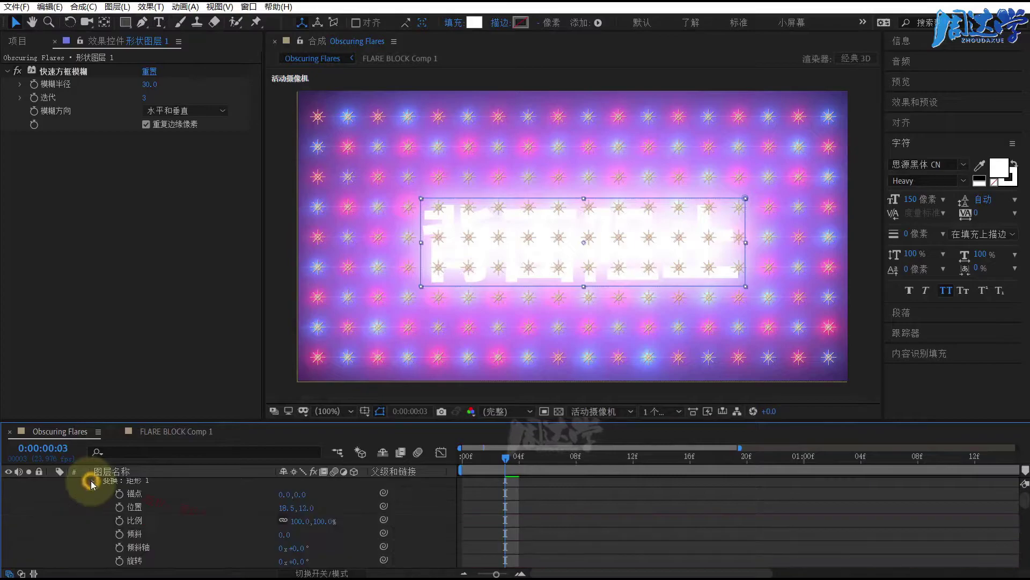
{"action": "scroll", "coordinate": [107, 532], "scroll_direction": "up", "scroll_amount": 3}
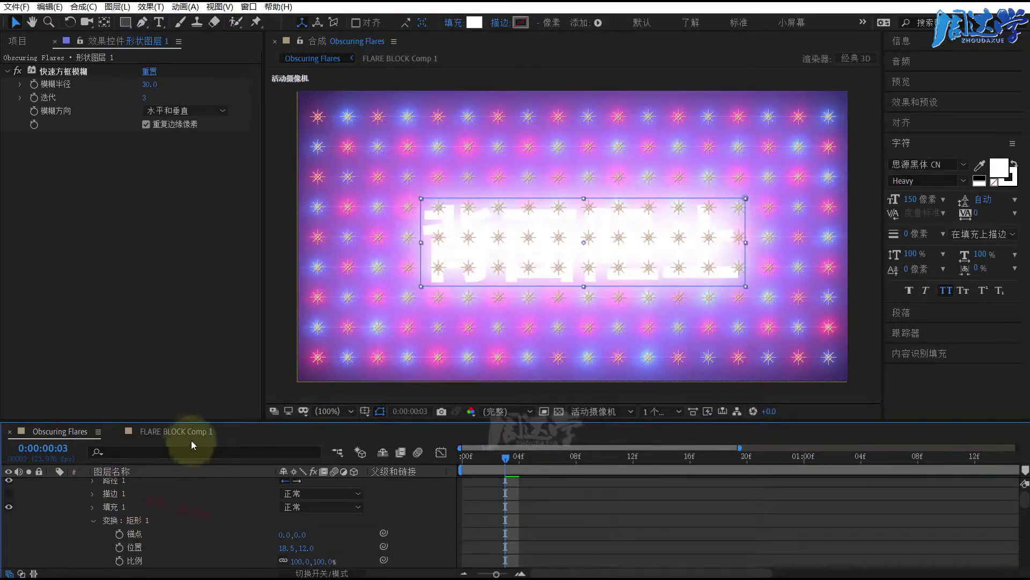
{"action": "key", "text": "grave"}
{"action": "scroll", "coordinate": [204, 386], "scroll_direction": "up", "scroll_amount": 3}
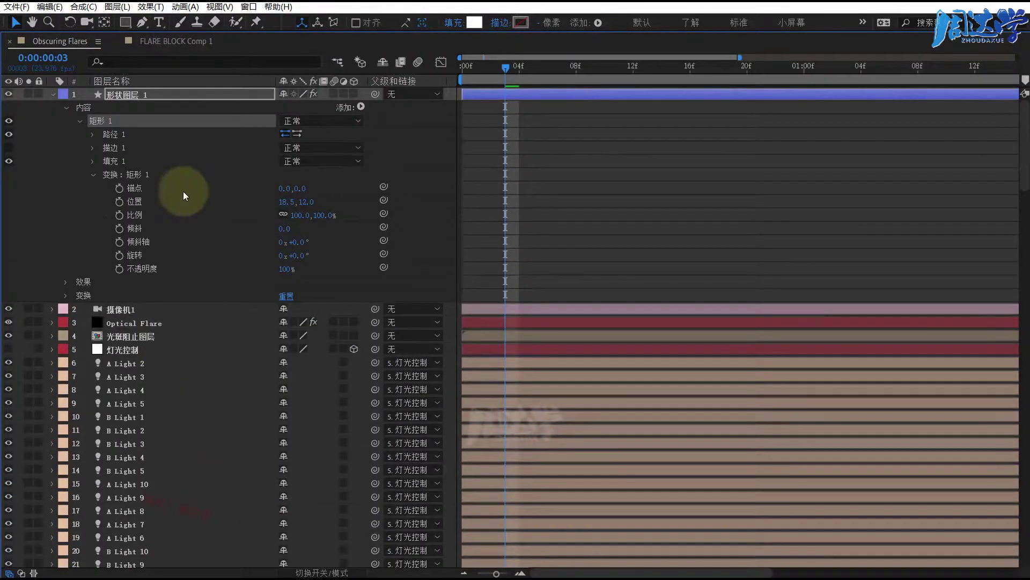
{"action": "left_click", "coordinate": [251, 214]}
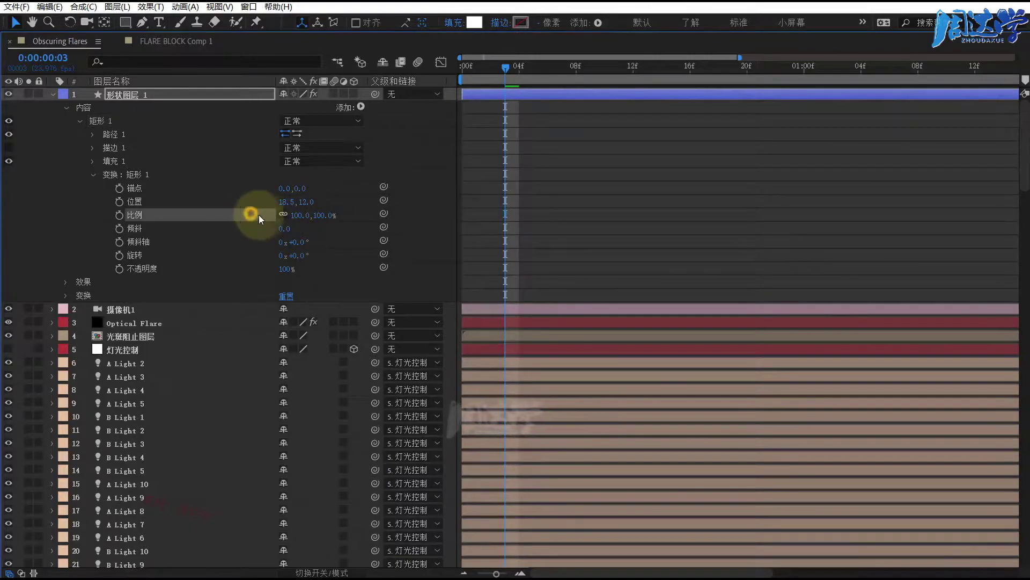
{"action": "key", "text": "grave"}
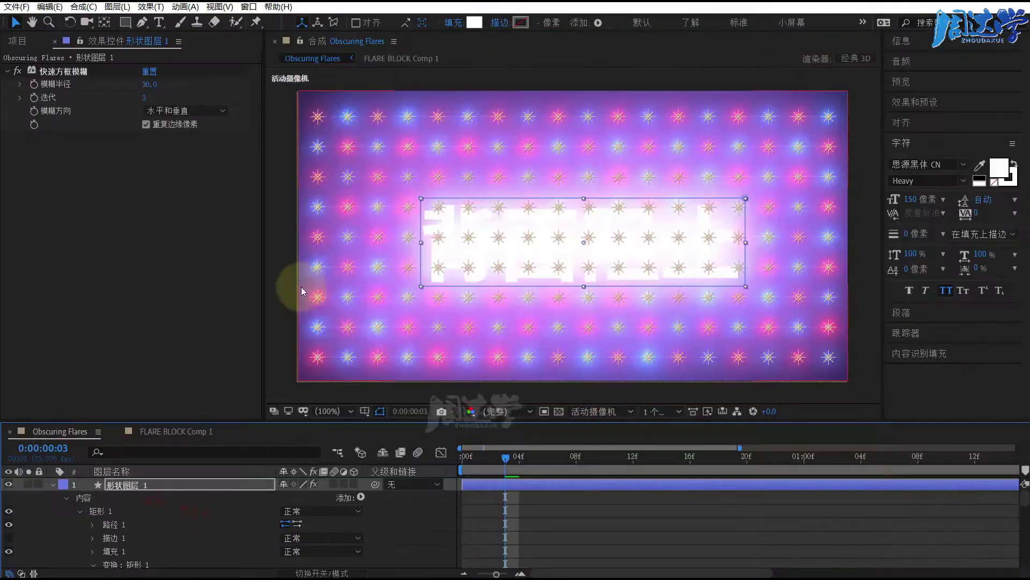
Scale the rectangle to 111/117% and move its position to 26.5, 12.0.
{"action": "scroll", "coordinate": [215, 530], "scroll_direction": "down", "scroll_amount": 3}
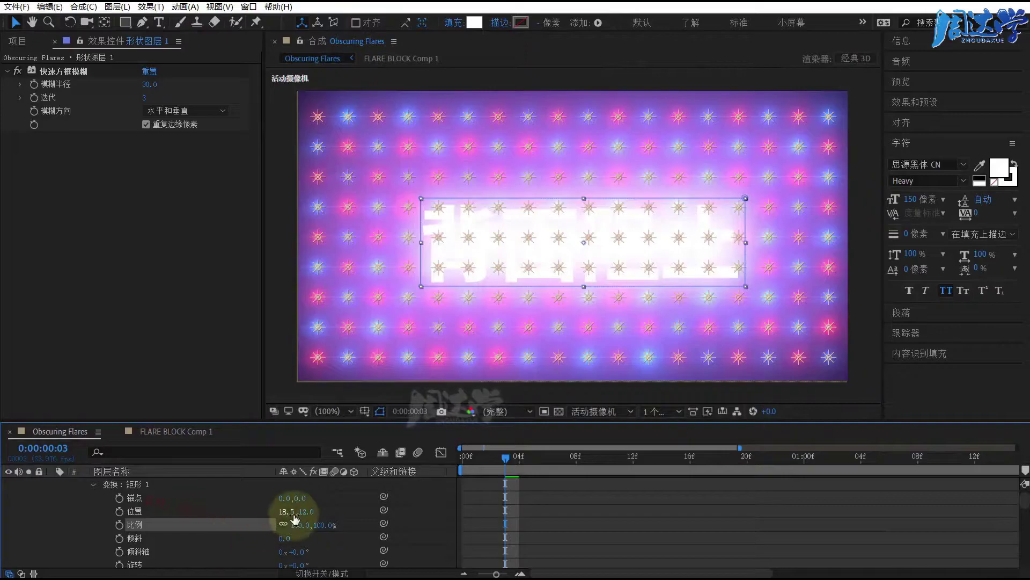
{"action": "left_click_drag", "start_coordinate": [300, 525], "coordinate": [307, 525]}
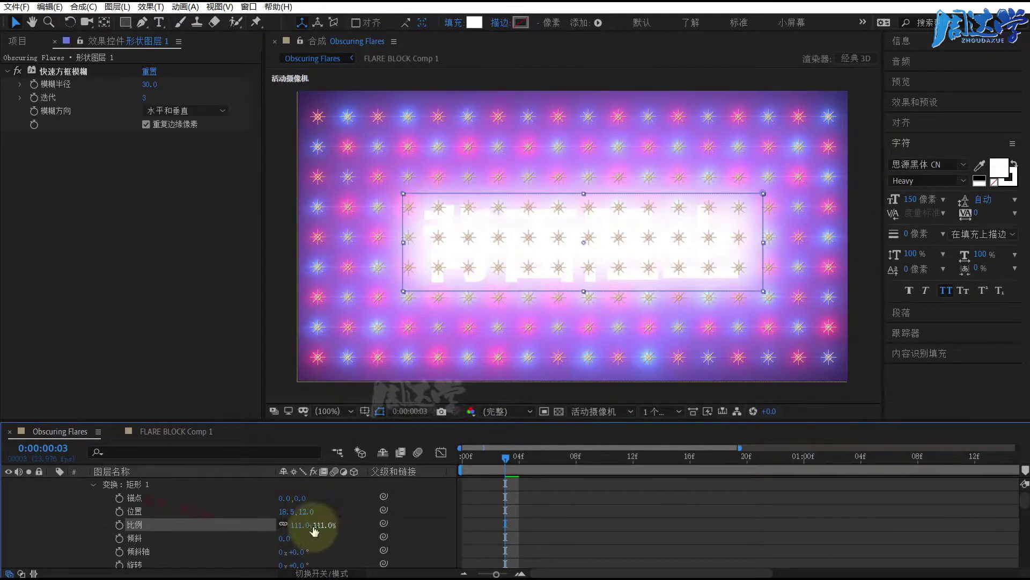
{"action": "left_click_drag", "start_coordinate": [306, 525], "coordinate": [305, 524]}
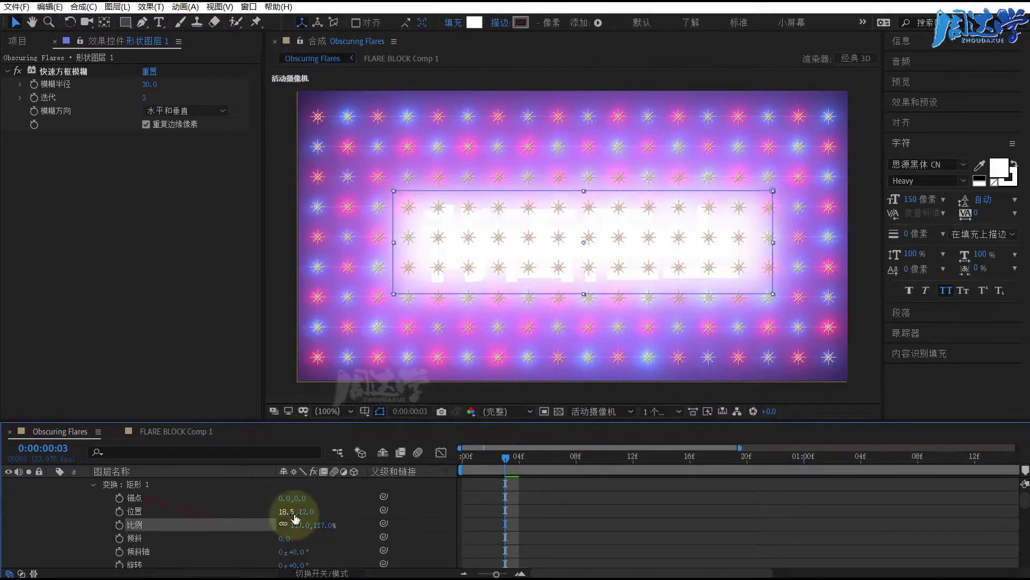
{"action": "left_click_drag", "start_coordinate": [290, 512], "coordinate": [290, 511]}
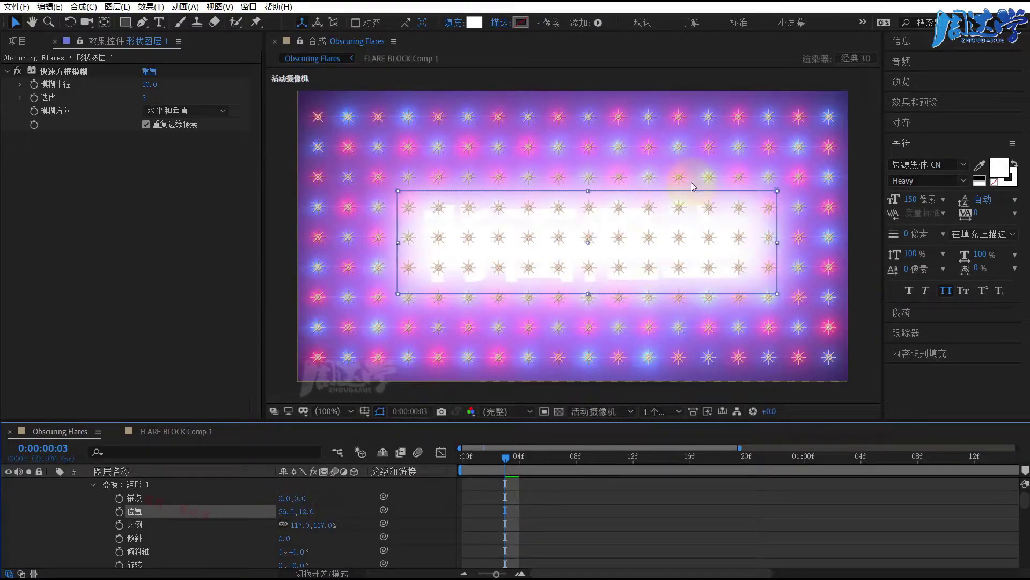
{"action": "left_click_drag", "start_coordinate": [778, 242], "coordinate": [768, 243]}
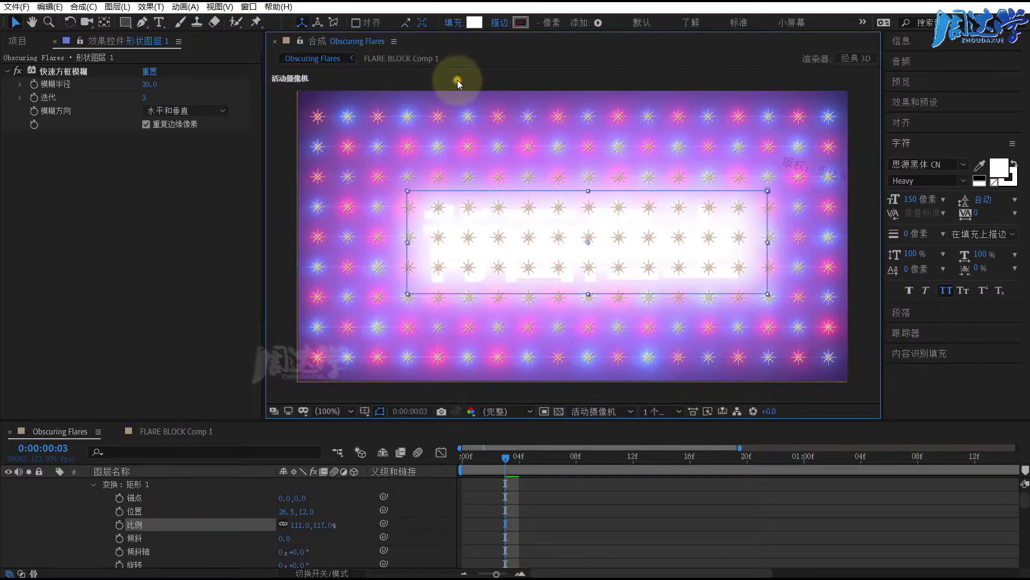
{"action": "scroll", "coordinate": [196, 543], "scroll_direction": "up", "scroll_amount": 3}
Select the Optical Flare layer and expand 前景层 > 图层 1 in Effect Controls.
{"action": "left_click", "coordinate": [103, 489]}
{"action": "left_click", "coordinate": [52, 484]}
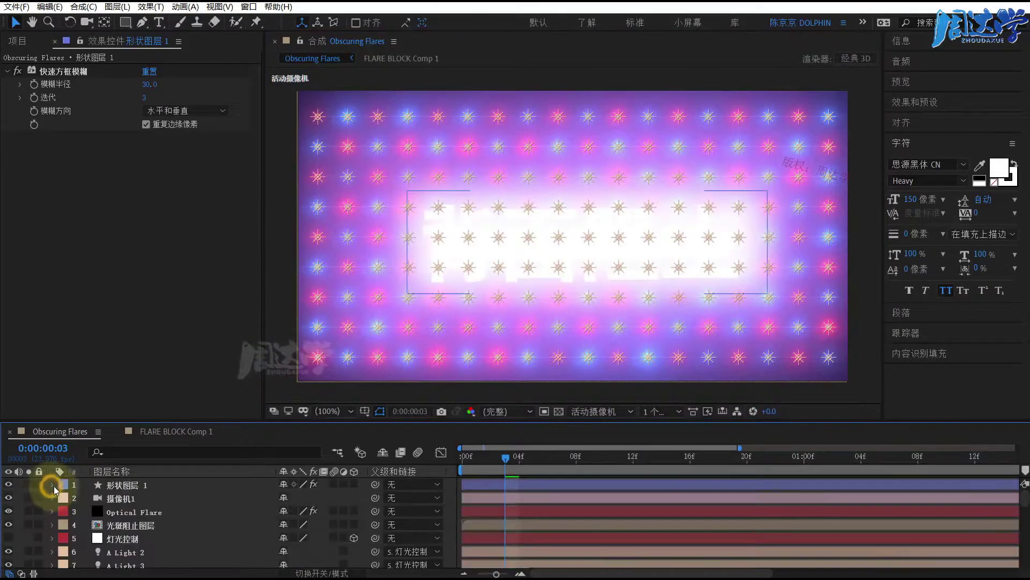
{"action": "left_click", "coordinate": [108, 512]}
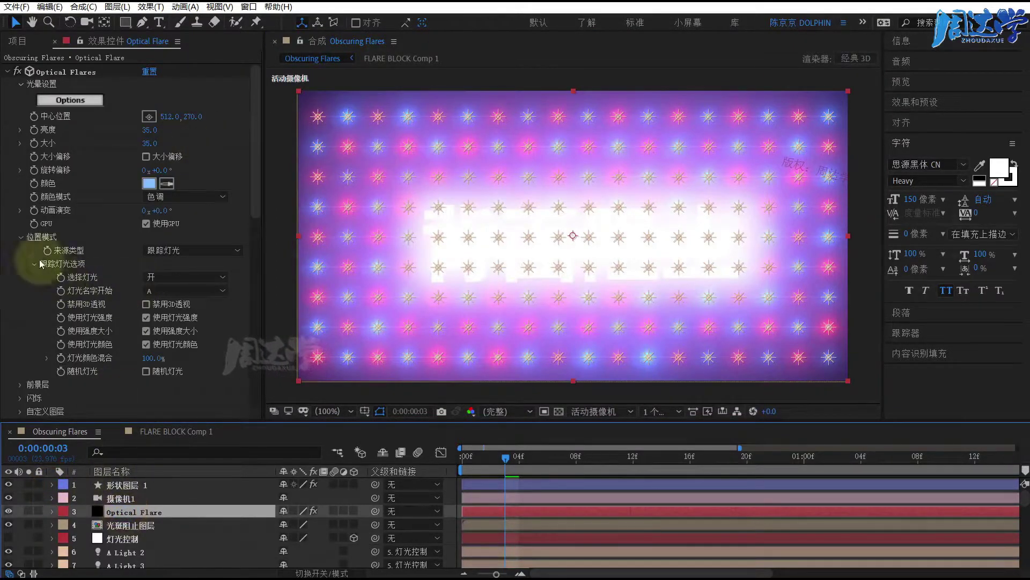
{"action": "left_click", "coordinate": [258, 187]}
{"action": "left_click_drag", "start_coordinate": [258, 186], "coordinate": [258, 224]}
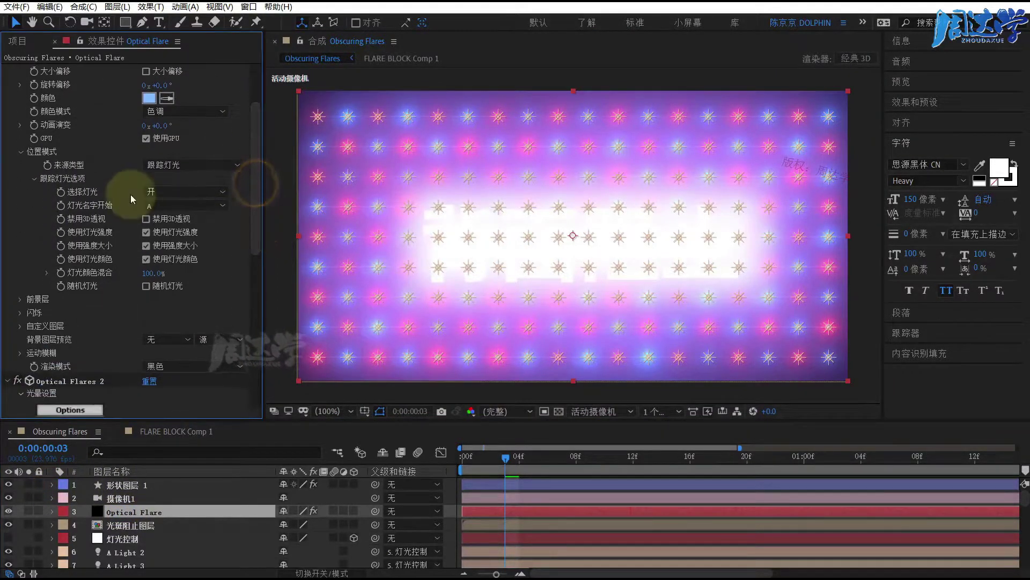
{"action": "left_click", "coordinate": [21, 300]}
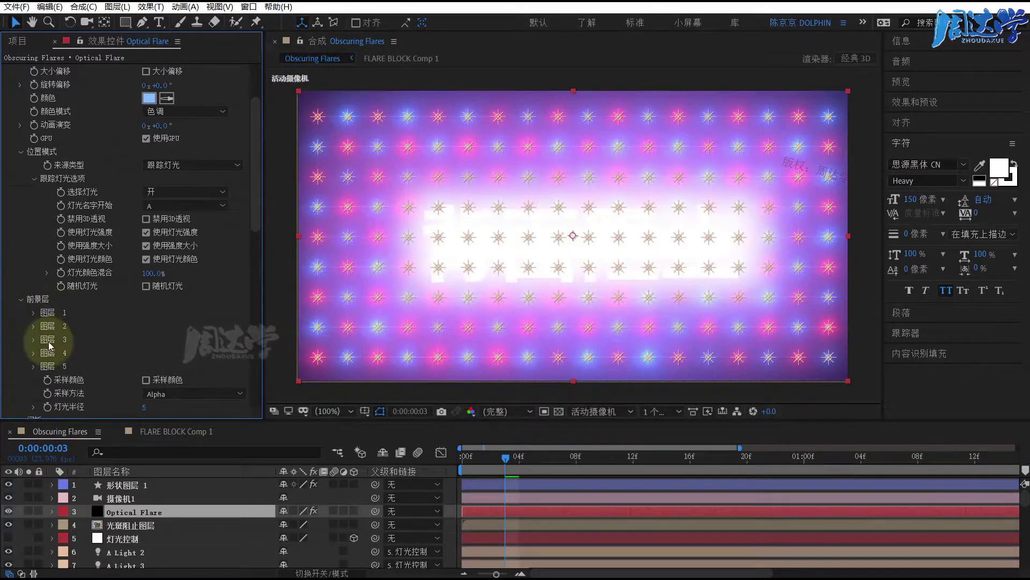
{"action": "left_click", "coordinate": [33, 312]}
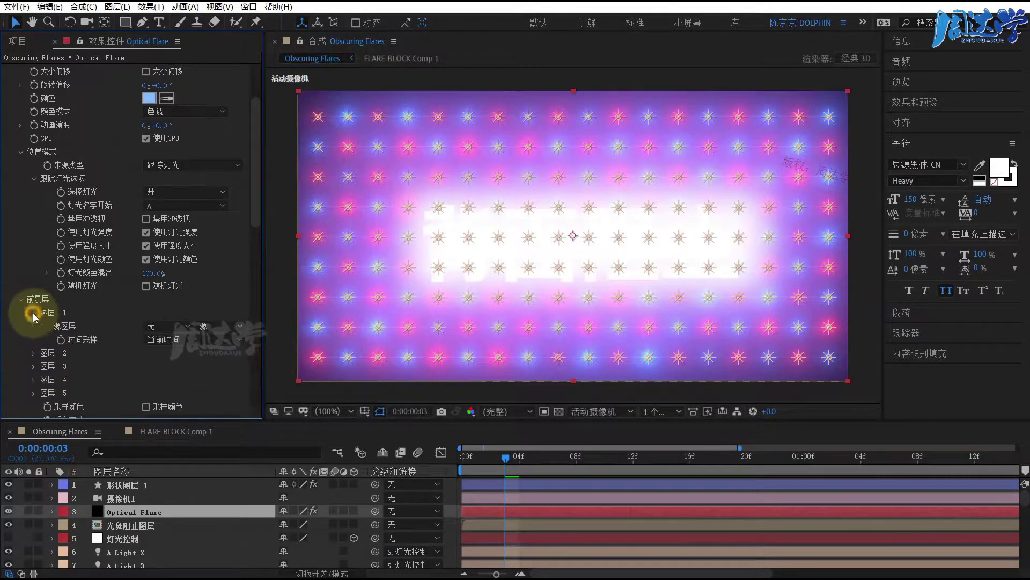
{"action": "left_click", "coordinate": [162, 326]}
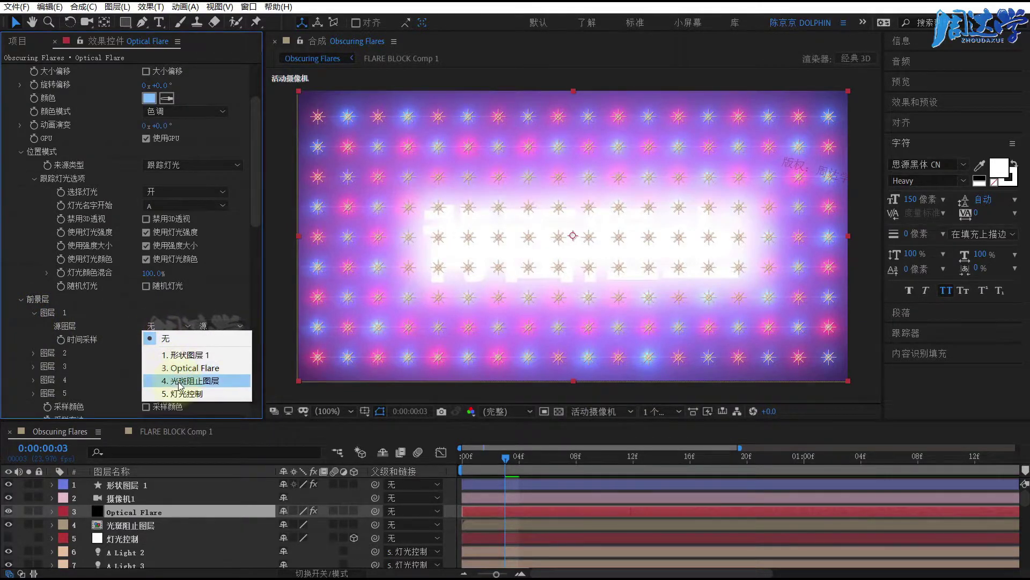
{"action": "left_click", "coordinate": [129, 530]}
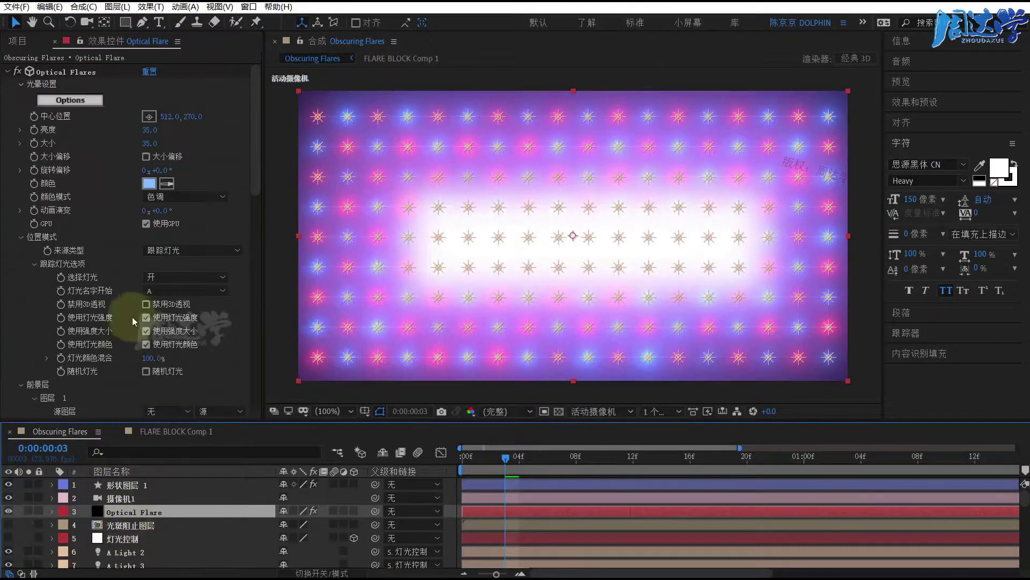
Set Optical Flare's foreground layer 1 源图层 to 形状图层 1.
{"action": "left_click", "coordinate": [133, 484]}
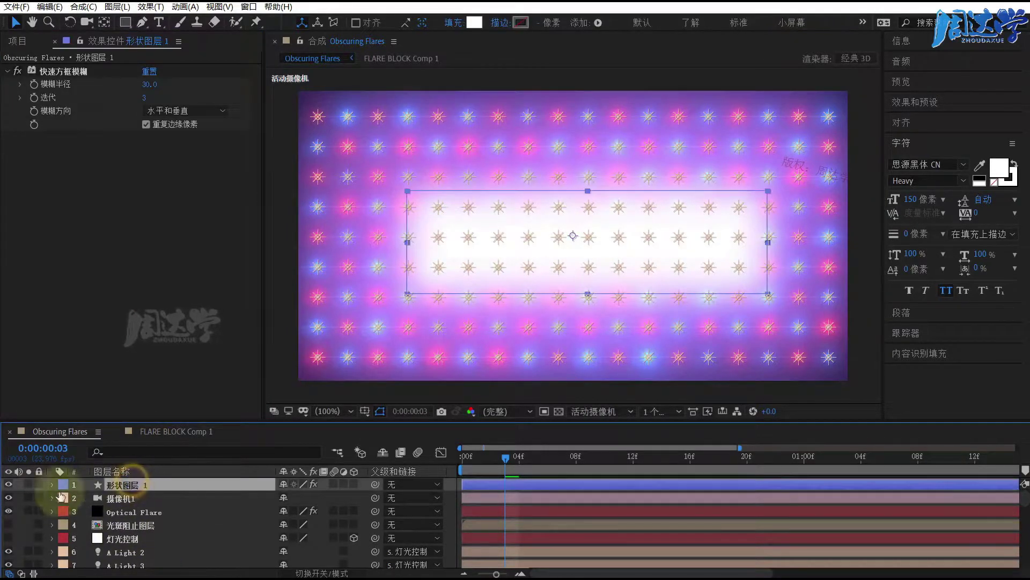
{"action": "left_click", "coordinate": [9, 485]}
{"action": "left_click", "coordinate": [9, 485]}
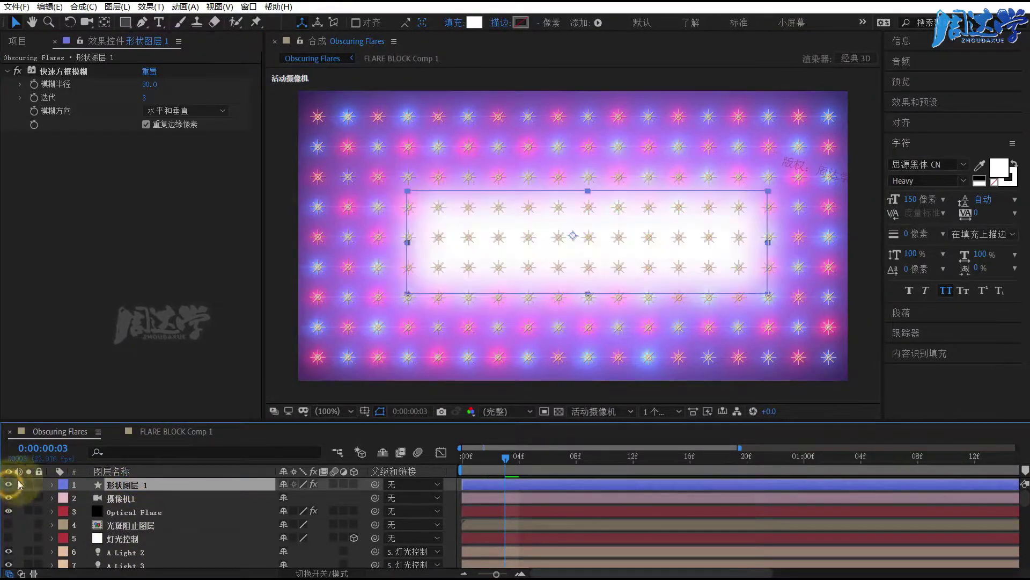
{"action": "left_click", "coordinate": [133, 512]}
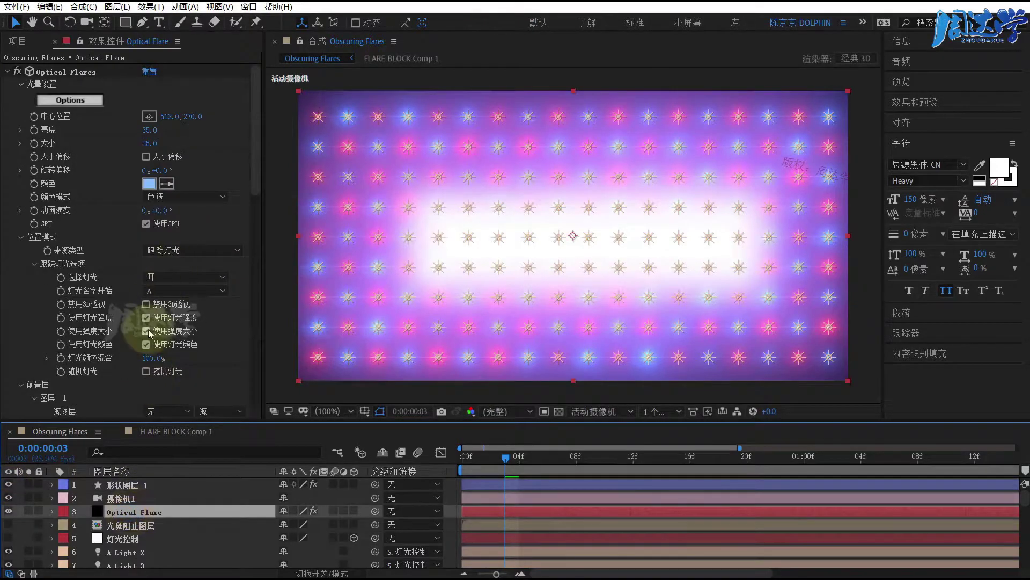
{"action": "scroll", "coordinate": [153, 359], "scroll_direction": "down", "scroll_amount": 3}
{"action": "left_click", "coordinate": [161, 352]}
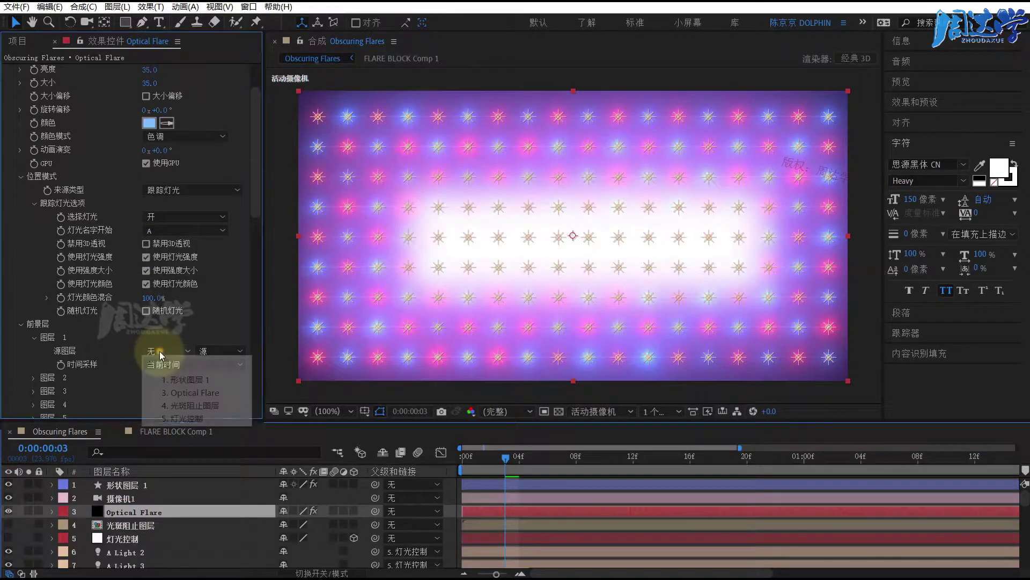
{"action": "left_click", "coordinate": [184, 381]}
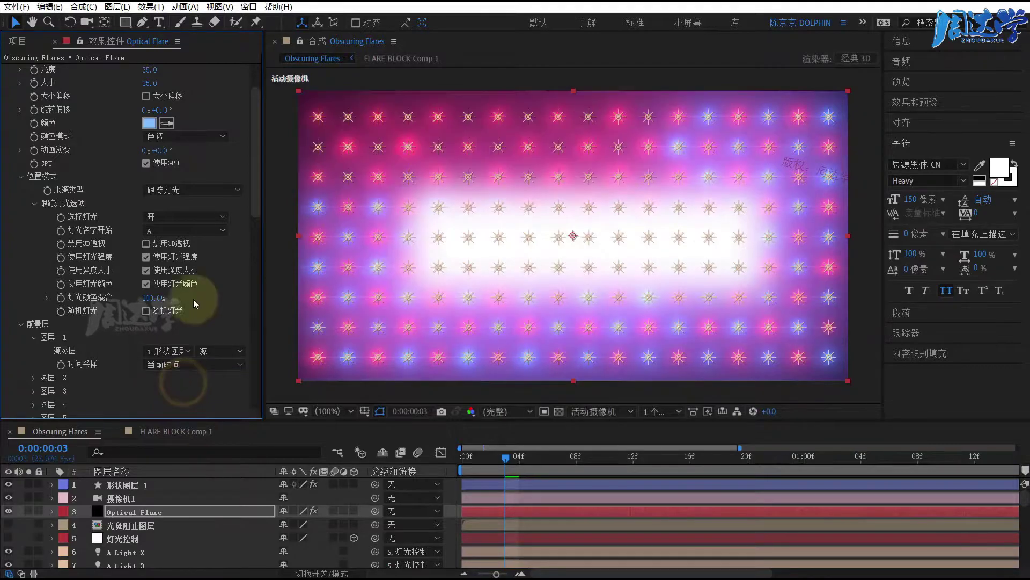
{"action": "scroll", "coordinate": [134, 258], "scroll_direction": "down", "scroll_amount": 6}
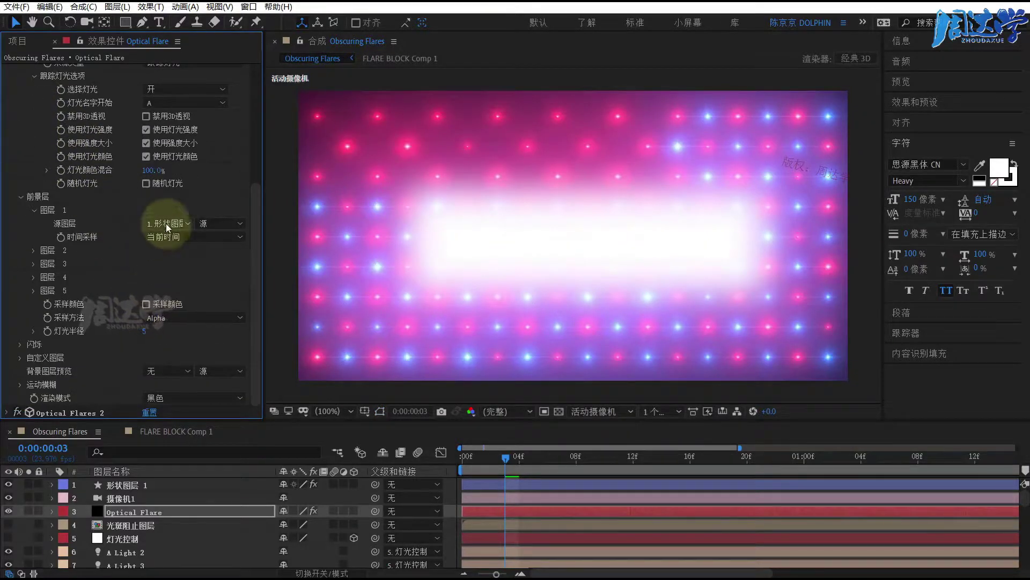
{"action": "left_click", "coordinate": [124, 485]}
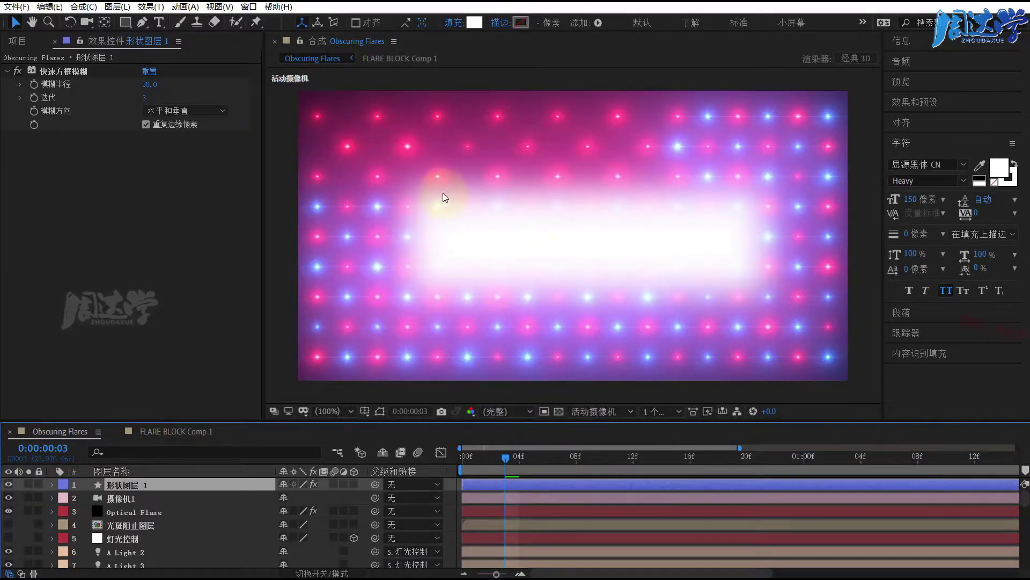
Pre-compose 形状图层 1 into 形状图层 1 合成 1, moving all attributes into the new comp.
{"action": "left_click", "coordinate": [105, 498]}
{"action": "left_click", "coordinate": [118, 487]}
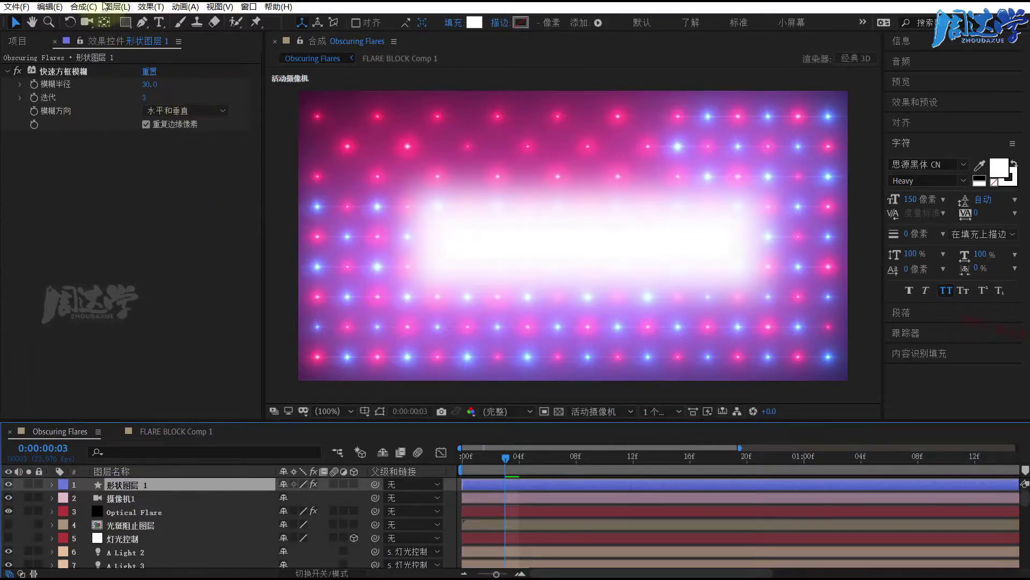
{"action": "left_click", "coordinate": [116, 7]}
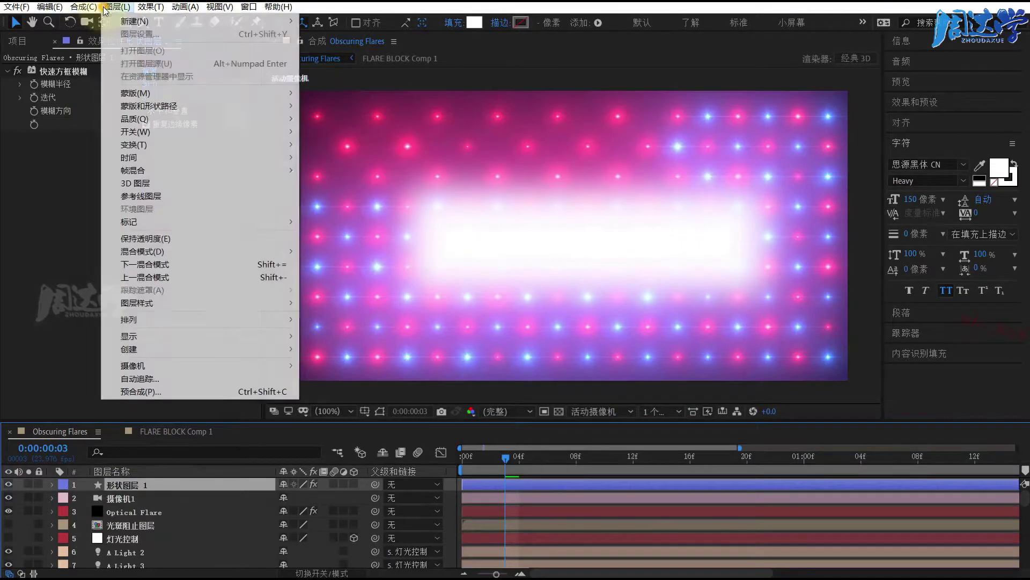
{"action": "left_click", "coordinate": [198, 391]}
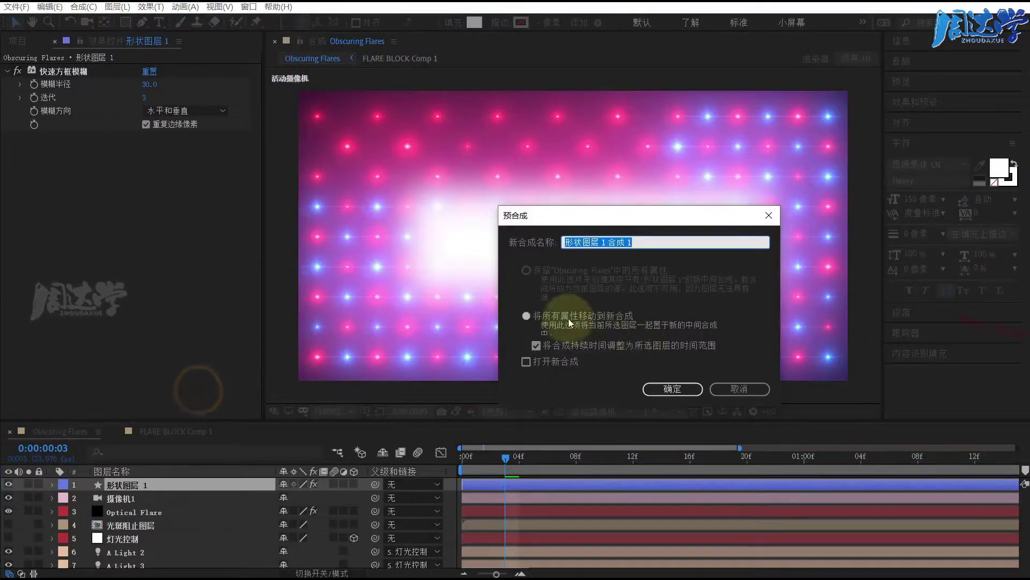
{"action": "left_click", "coordinate": [537, 321]}
{"action": "left_click", "coordinate": [670, 391]}
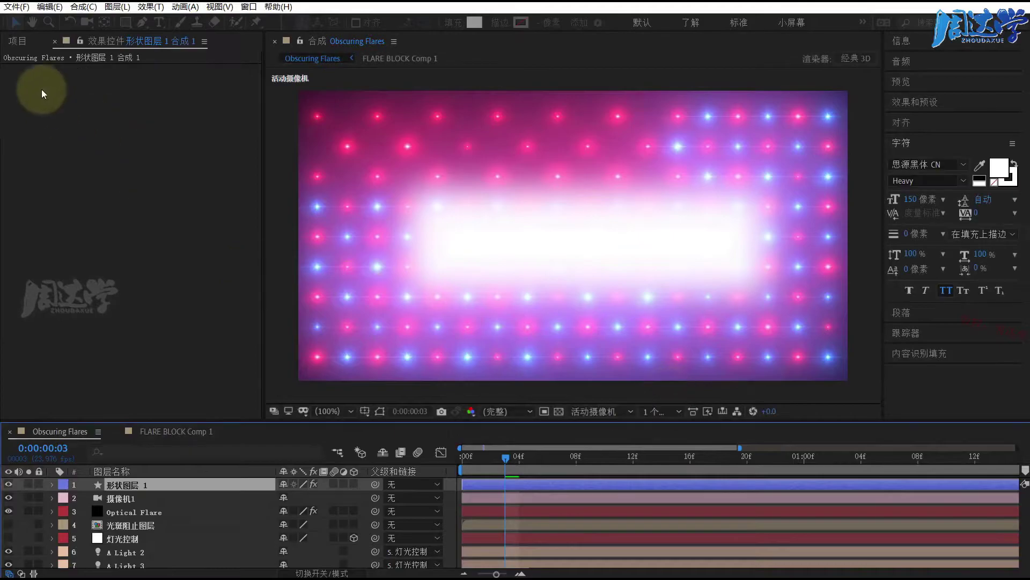
Set Optical Flare's foreground layer 1 source to 形状图层 1 合成 1 and hide that precomp layer.
{"action": "left_click", "coordinate": [133, 511]}
{"action": "scroll", "coordinate": [179, 352], "scroll_direction": "down", "scroll_amount": 2}
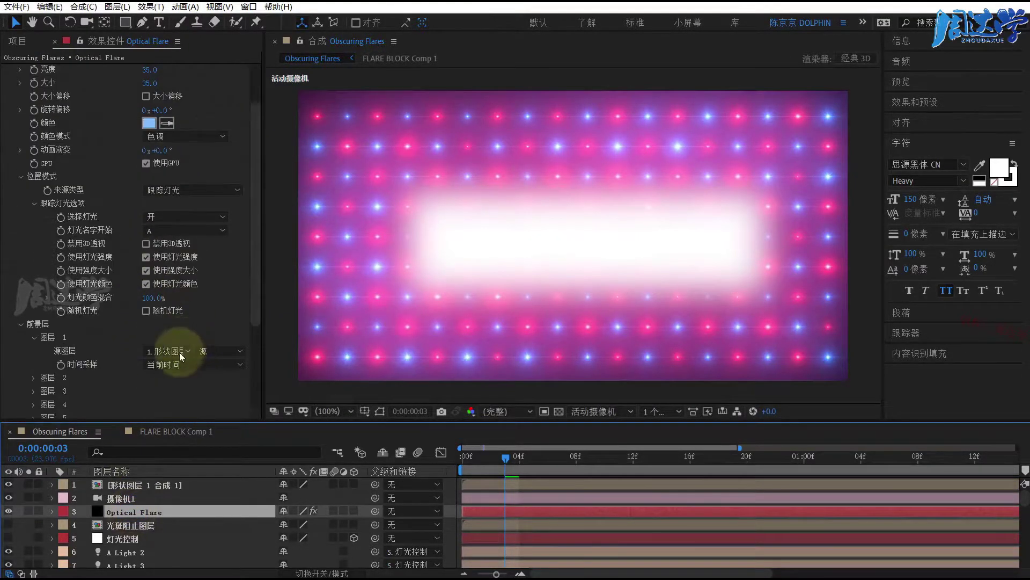
{"action": "left_click", "coordinate": [167, 351]}
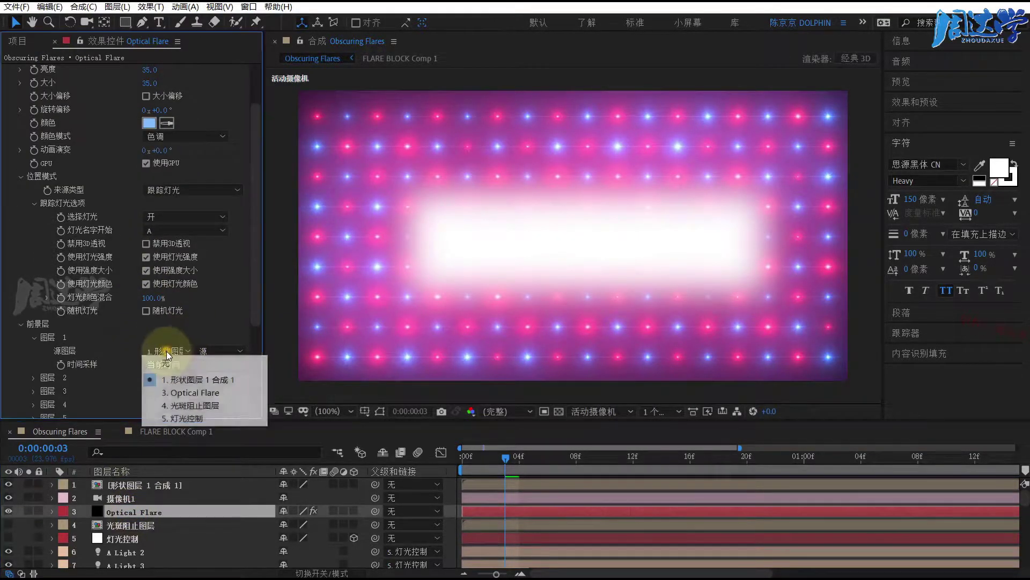
{"action": "left_click", "coordinate": [193, 380]}
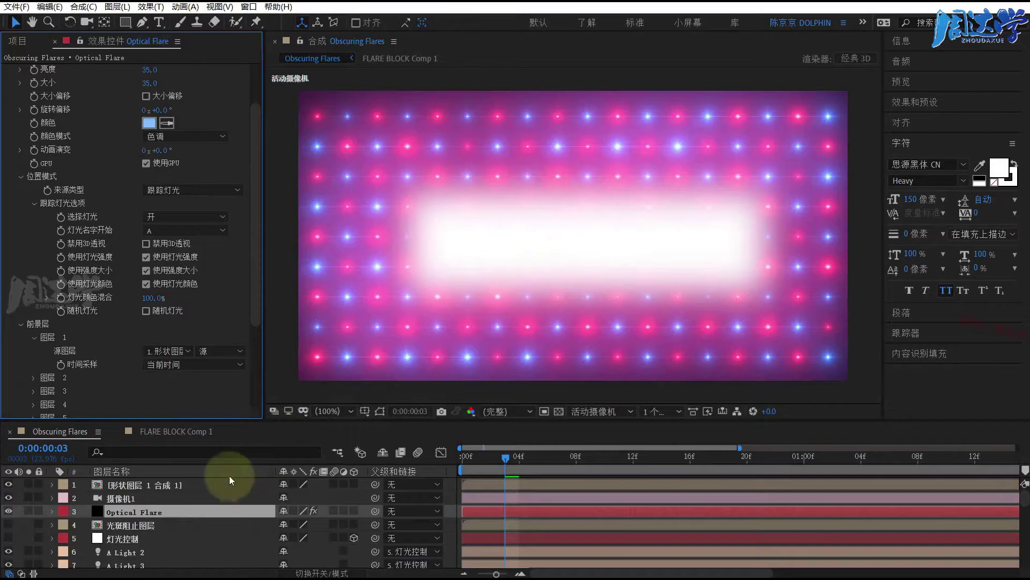
{"action": "left_click", "coordinate": [120, 484]}
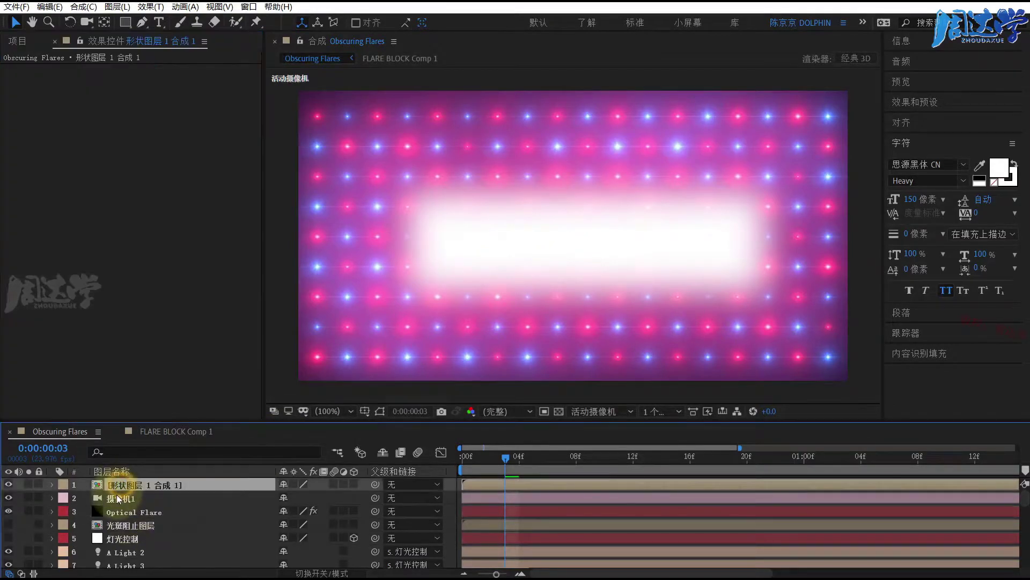
{"action": "left_click", "coordinate": [9, 484]}
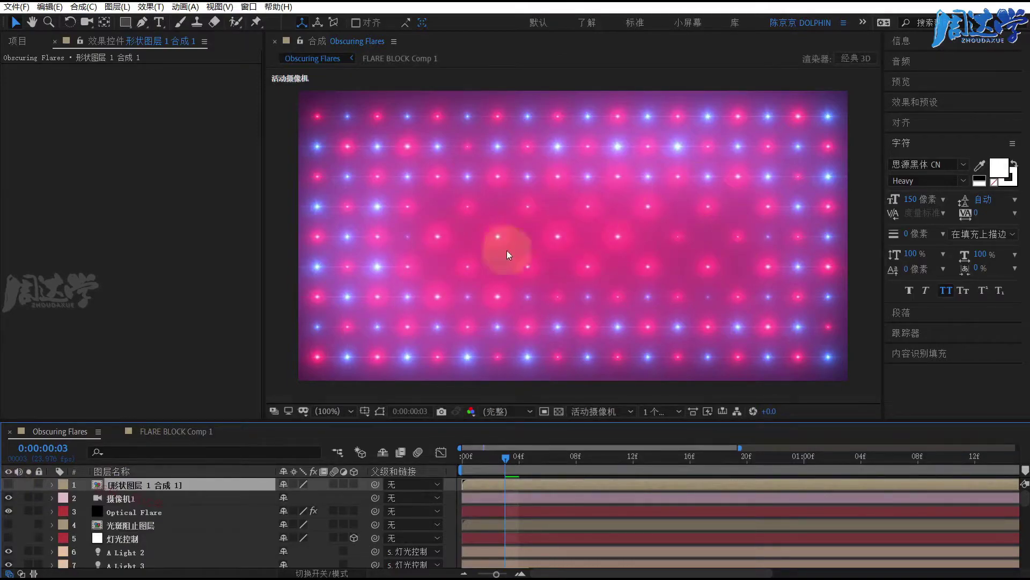
Turn on 光斑阻止图层 so 背面阻止 shows over the flares, and scrub to frame 10.
{"action": "left_click", "coordinate": [126, 526]}
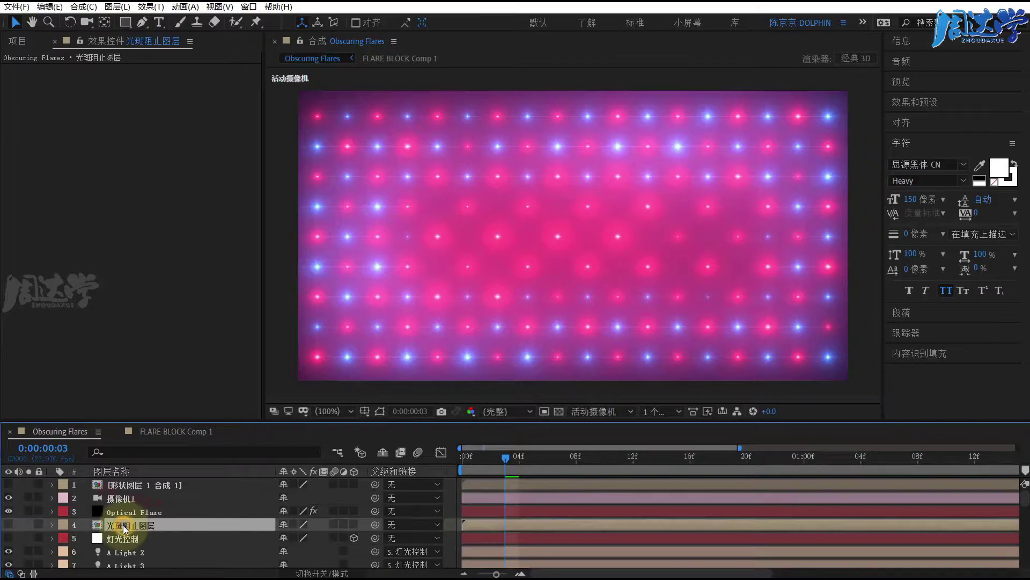
{"action": "left_click", "coordinate": [8, 524]}
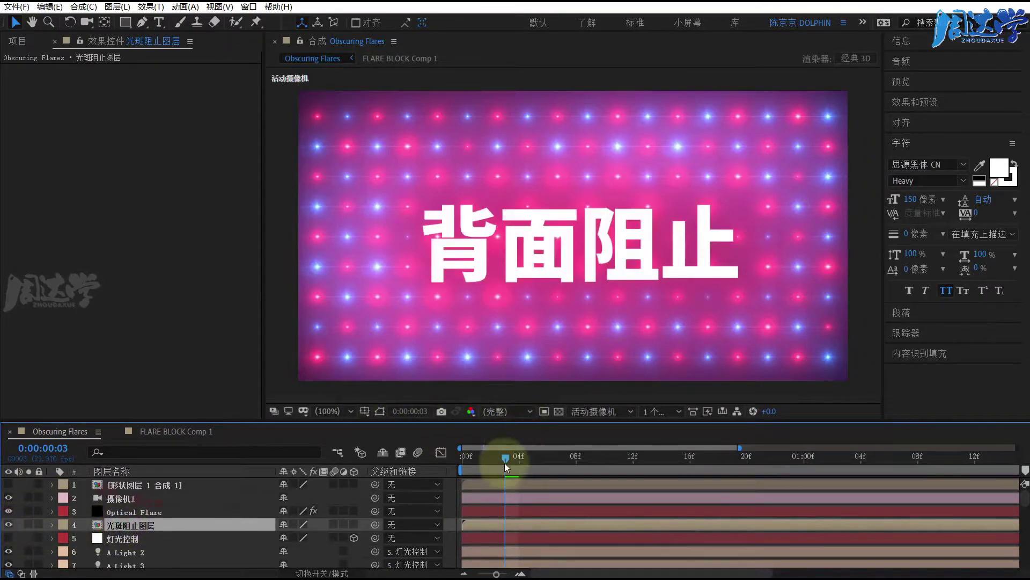
{"action": "mouse_move", "coordinate": [478, 462]}
{"action": "left_mouse_down"}
{"action": "mouse_move", "coordinate": [752, 466]}
{"action": "mouse_move", "coordinate": [494, 476]}
{"action": "mouse_move", "coordinate": [605, 485]}
{"action": "left_mouse_up"}
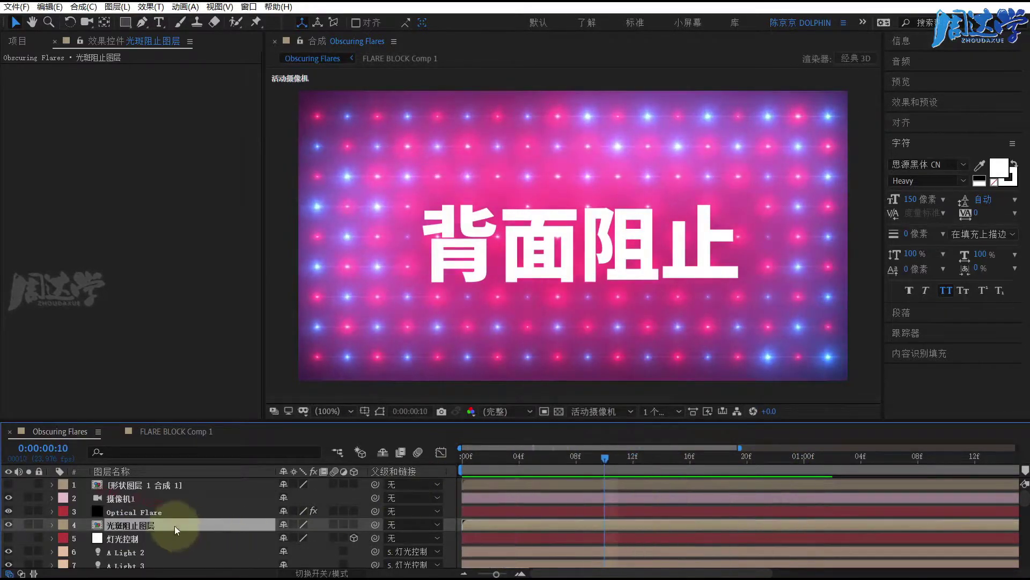
{"action": "left_click", "coordinate": [125, 512]}
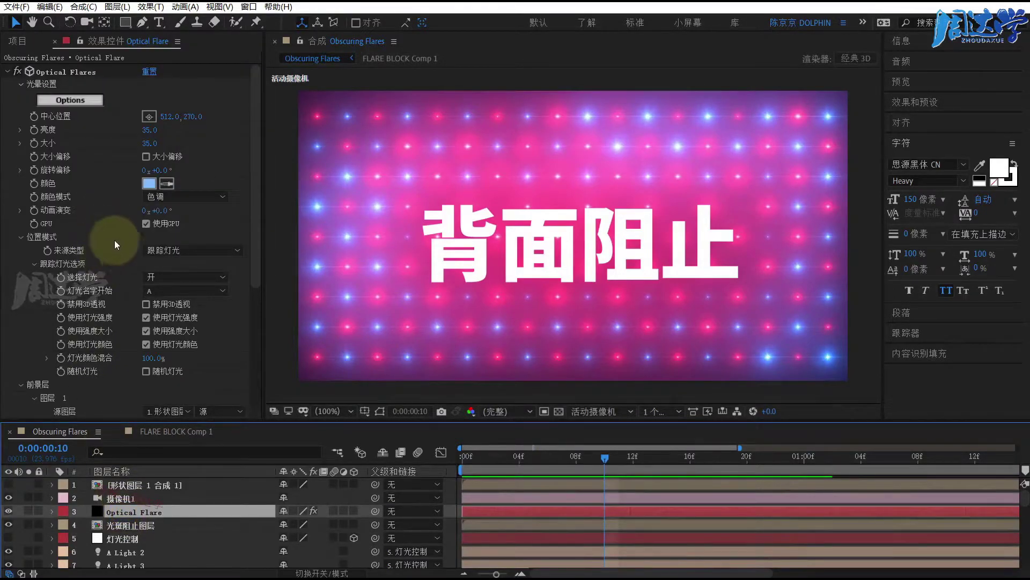
Set the Optical Flares 2 foreground layer 1 source to 形状图层 1 合成 1.
{"action": "left_click", "coordinate": [17, 78]}
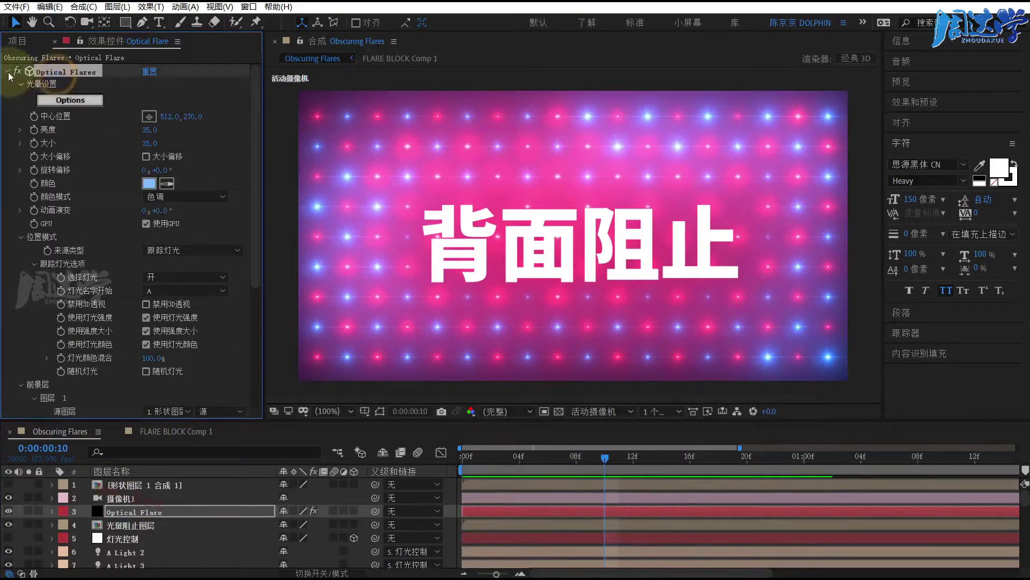
{"action": "left_click", "coordinate": [9, 76]}
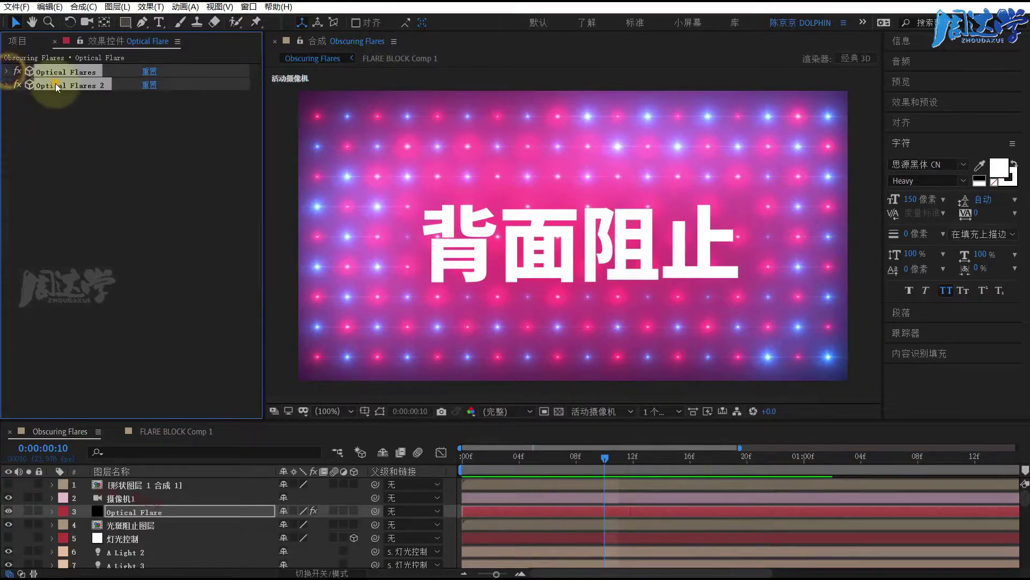
{"action": "left_click", "coordinate": [8, 83]}
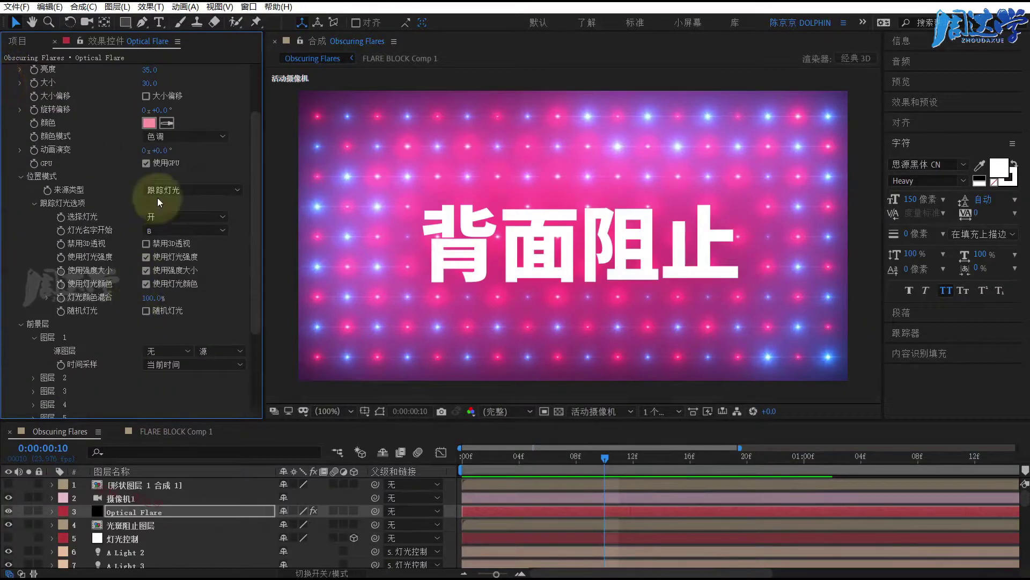
{"action": "left_click", "coordinate": [168, 350]}
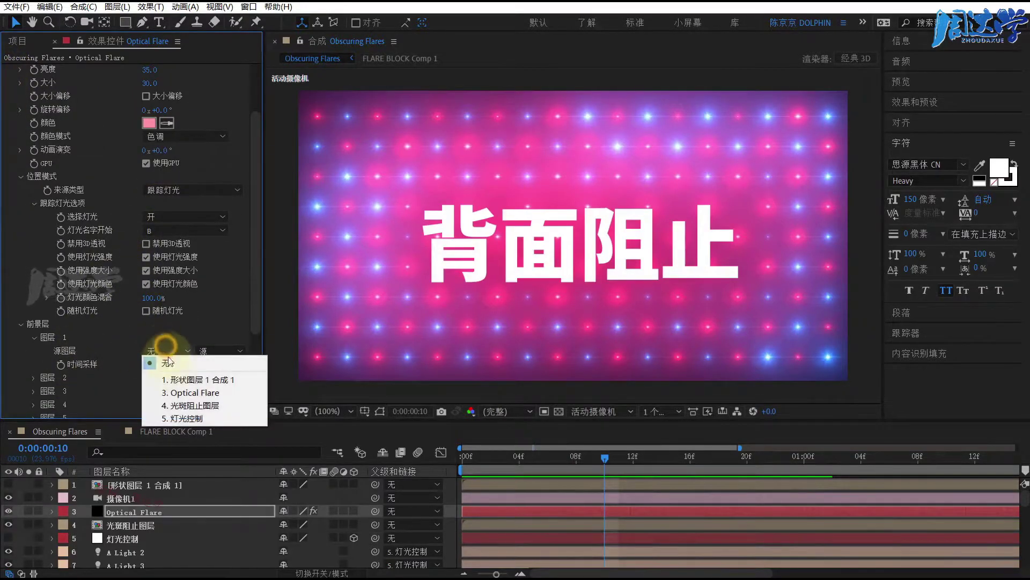
{"action": "left_click", "coordinate": [174, 383]}
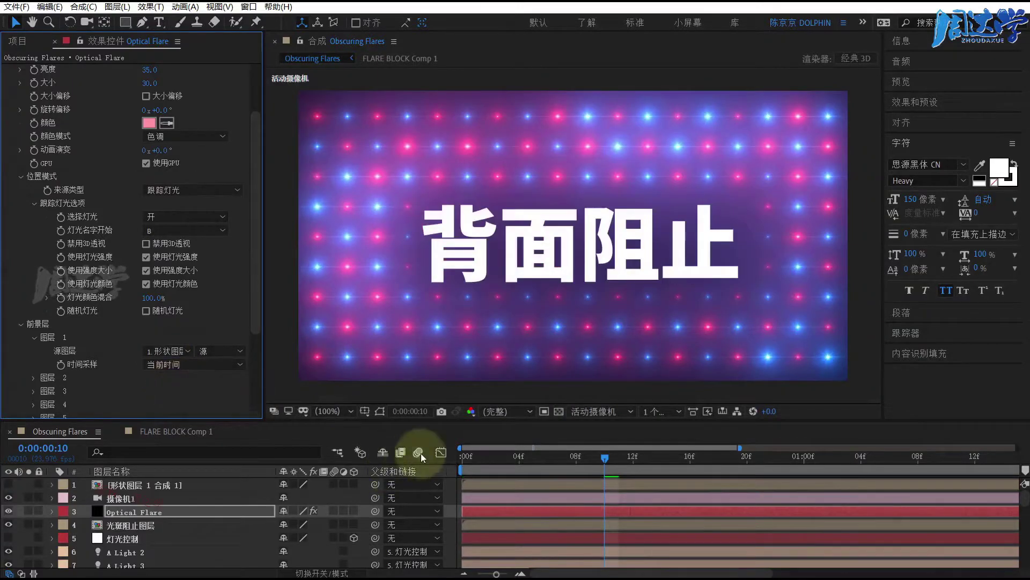
Check the occlusion at frame 16 by toggling the 背面阻止 text, then maximize the timeline.
{"action": "left_click", "coordinate": [132, 485]}
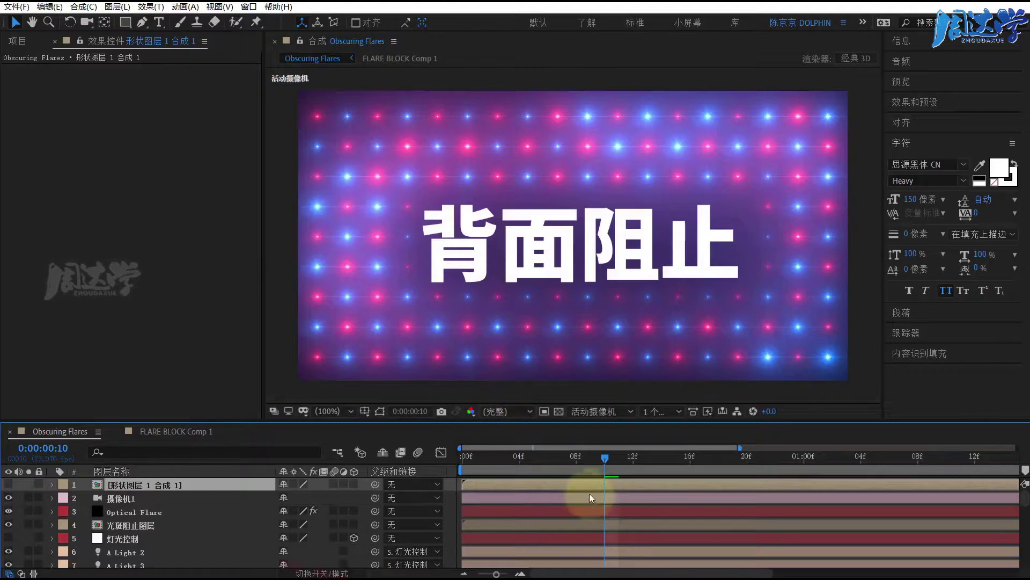
{"action": "left_click_drag", "start_coordinate": [574, 457], "coordinate": [690, 456]}
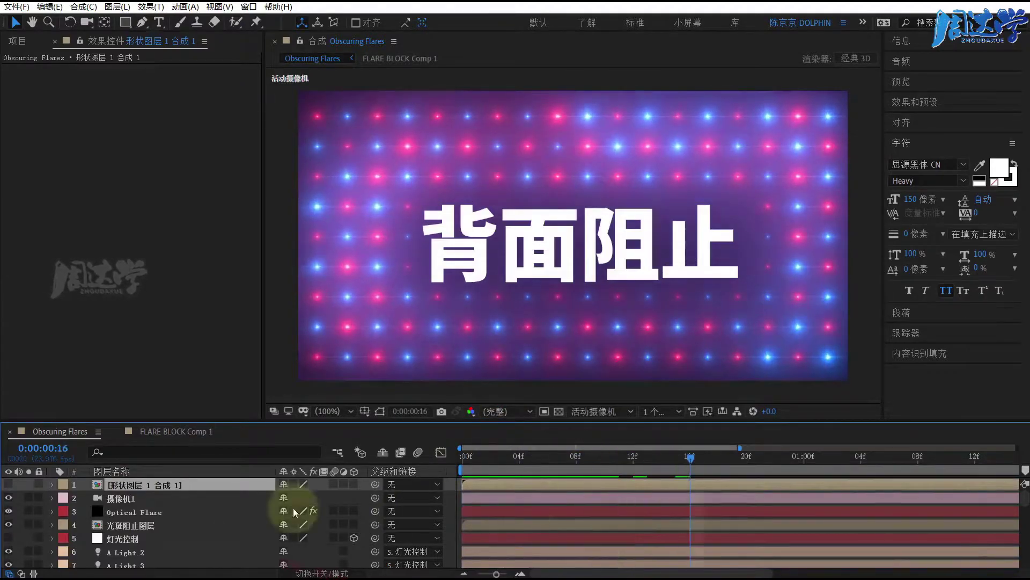
{"action": "left_click", "coordinate": [8, 524]}
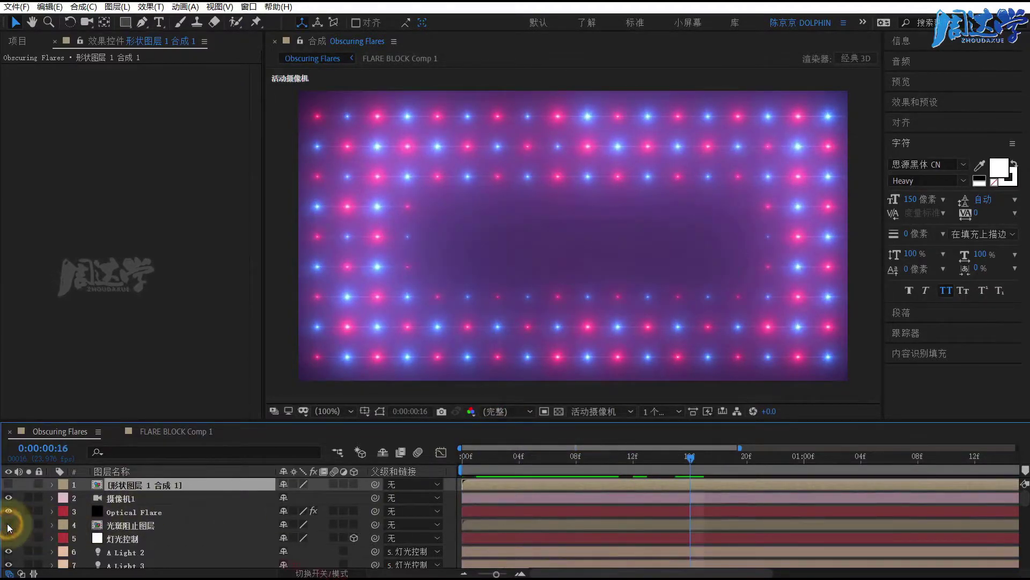
{"action": "left_click", "coordinate": [8, 524]}
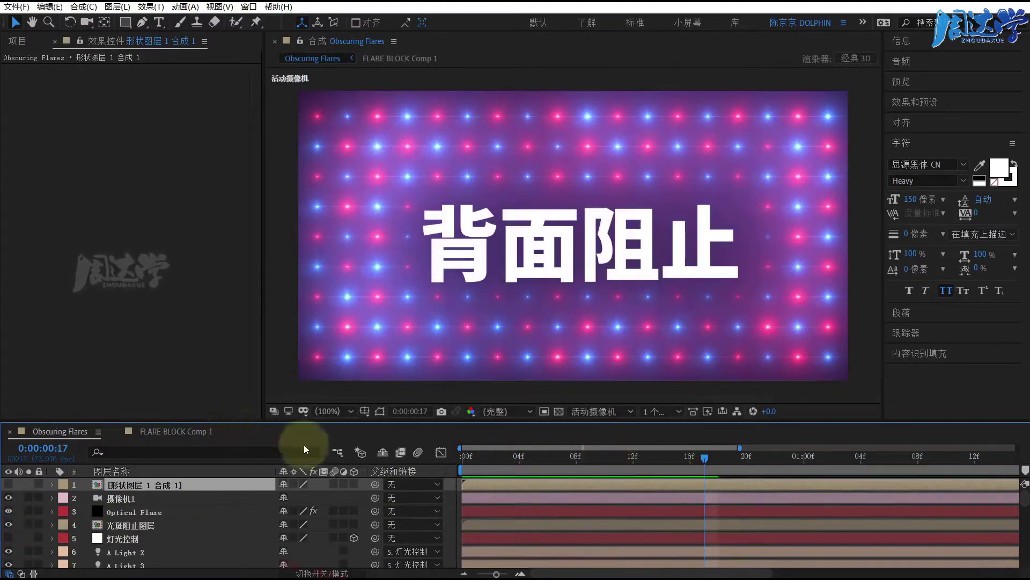
{"action": "key", "text": "grave"}
Select the 灯光控制 layer and list all its Transform properties, including Z Rotation and Scale.
{"action": "left_click", "coordinate": [134, 161]}
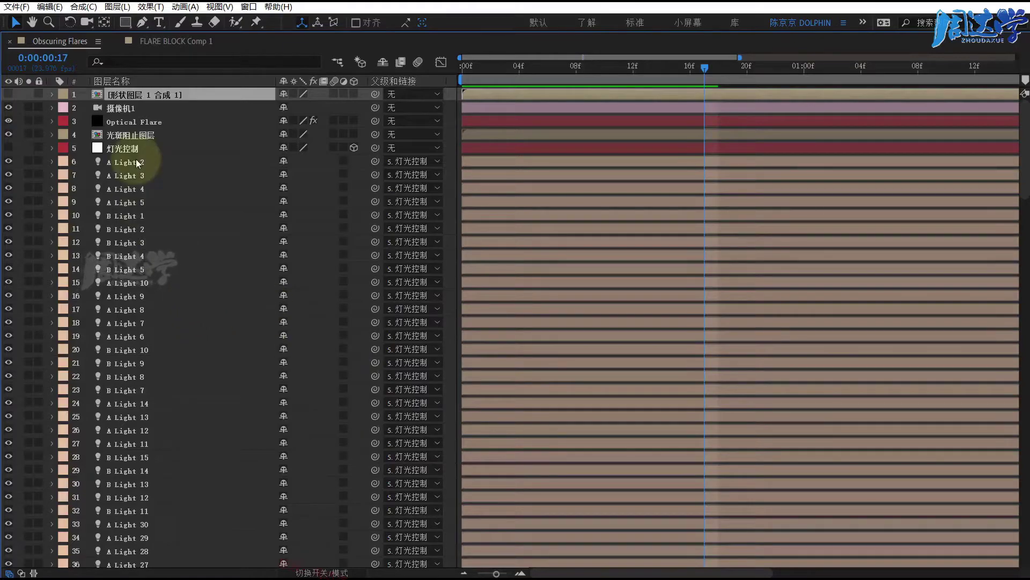
{"action": "left_click", "coordinate": [134, 150]}
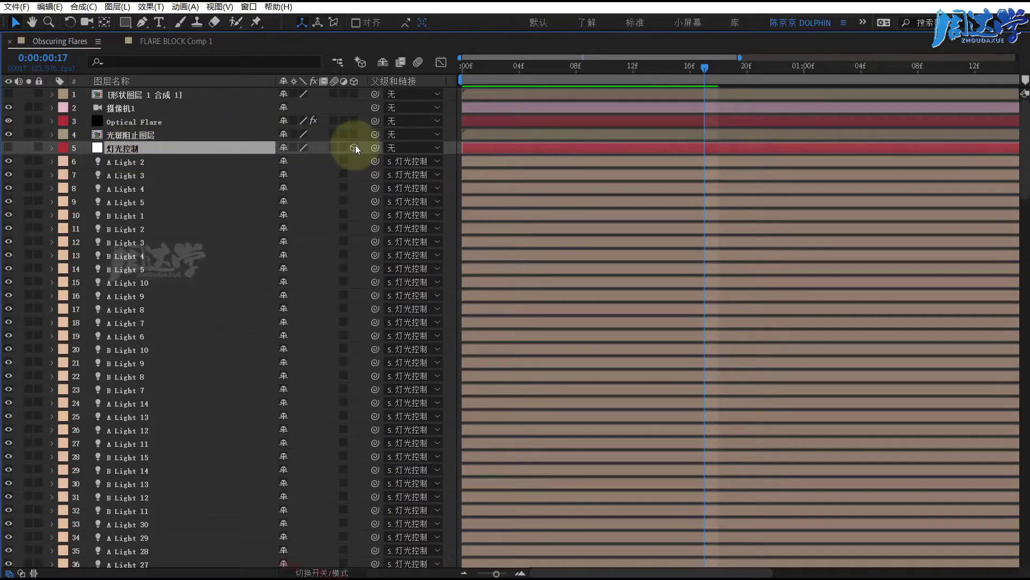
{"action": "key", "text": "p"}
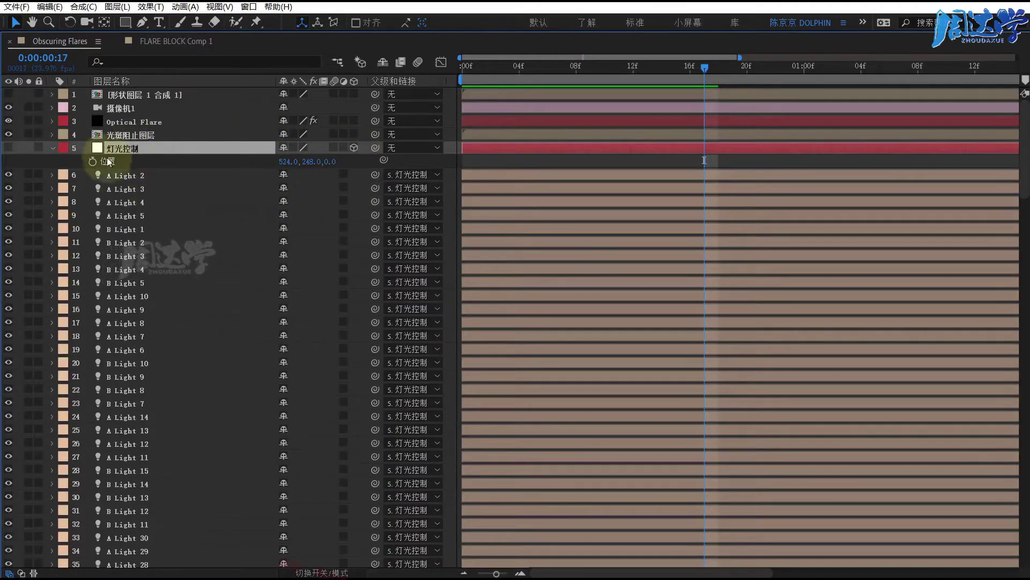
{"action": "left_click", "coordinate": [53, 147]}
{"action": "left_click", "coordinate": [53, 147]}
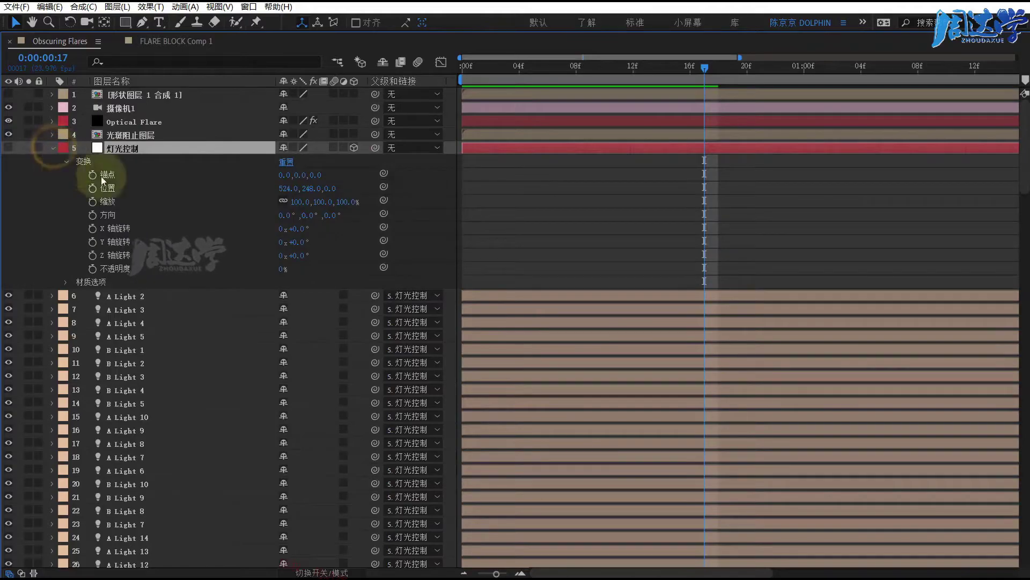
{"action": "left_click", "coordinate": [120, 254]}
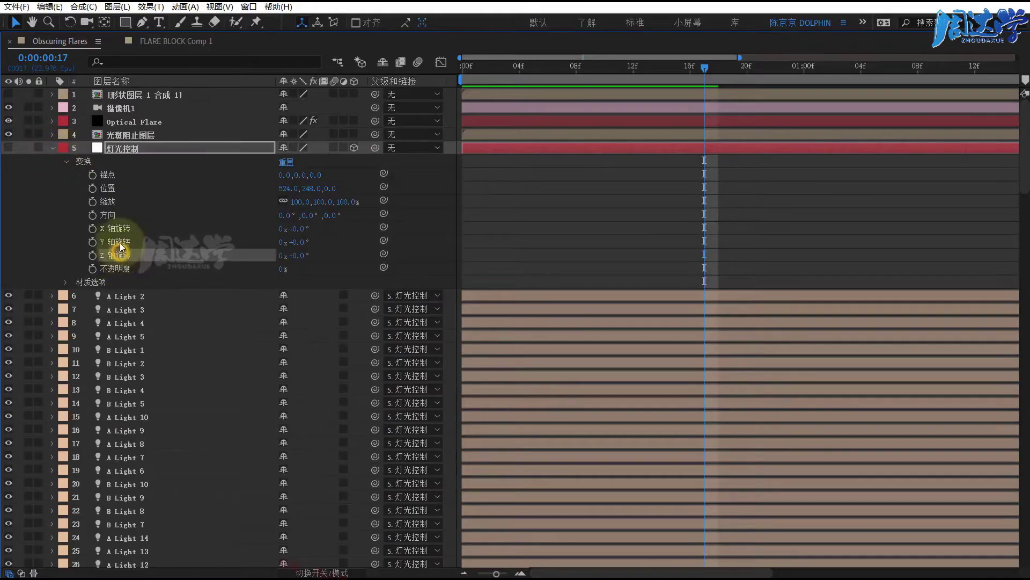
{"action": "left_click", "coordinate": [113, 202]}
Try tilting the 灯光控制 light grid and shrinking it to 97%, then leave it unchanged.
{"action": "key", "text": "grave"}
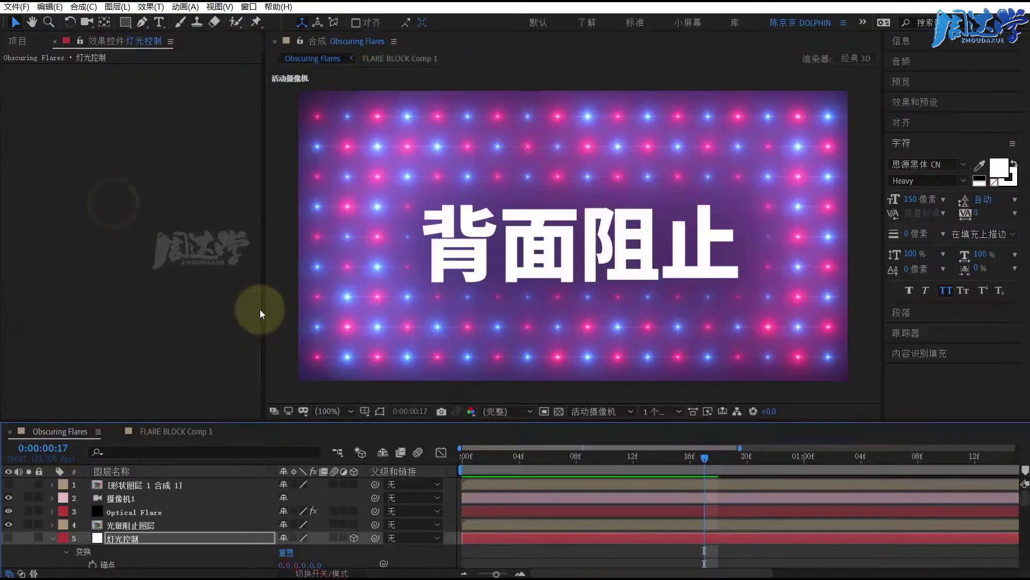
{"action": "left_click_drag", "start_coordinate": [230, 420], "coordinate": [231, 374]}
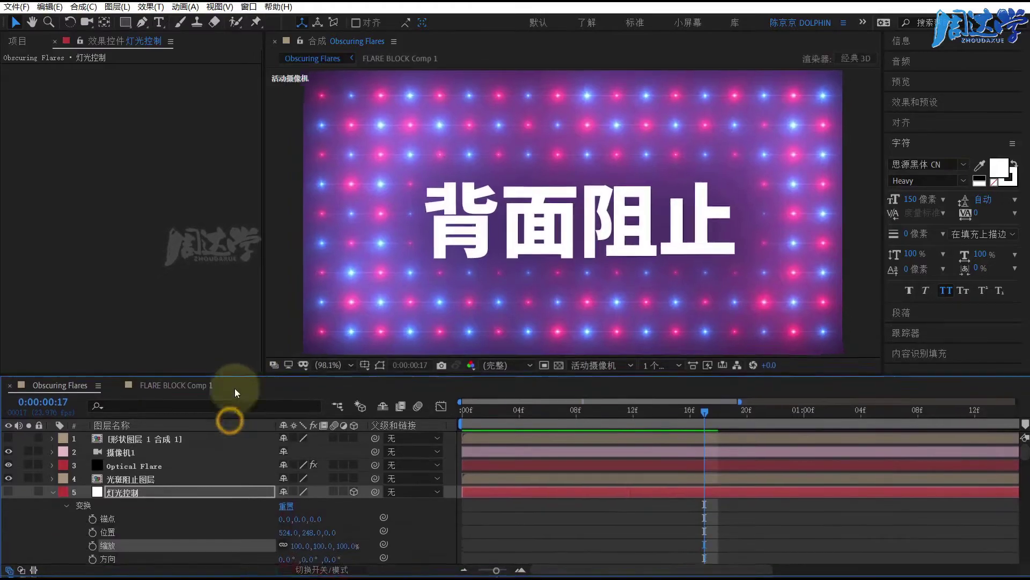
{"action": "scroll", "coordinate": [190, 515], "scroll_direction": "down", "scroll_amount": 3}
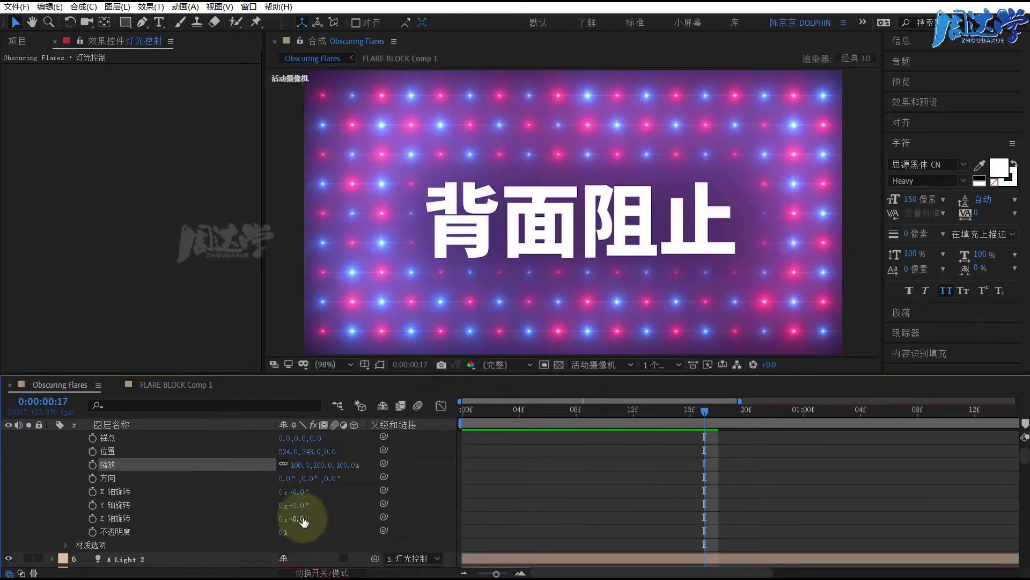
{"action": "left_click_drag", "start_coordinate": [304, 520], "coordinate": [304, 523]}
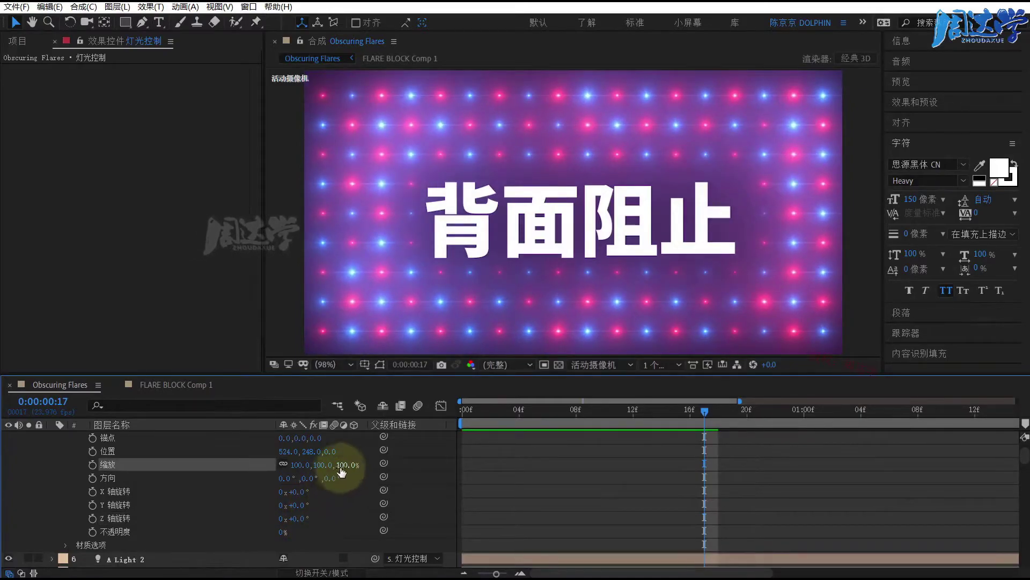
{"action": "mouse_move", "coordinate": [344, 466]}
{"action": "left_mouse_down"}
{"action": "mouse_move", "coordinate": [313, 459]}
{"action": "mouse_move", "coordinate": [354, 465]}
{"action": "mouse_move", "coordinate": [346, 462]}
{"action": "left_mouse_up"}
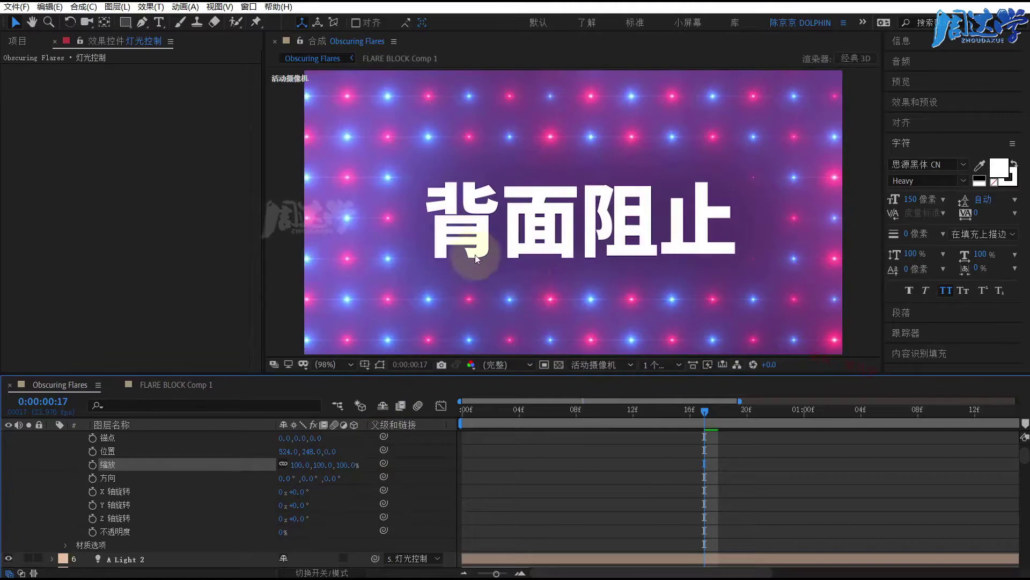
{"action": "left_click", "coordinate": [738, 226]}
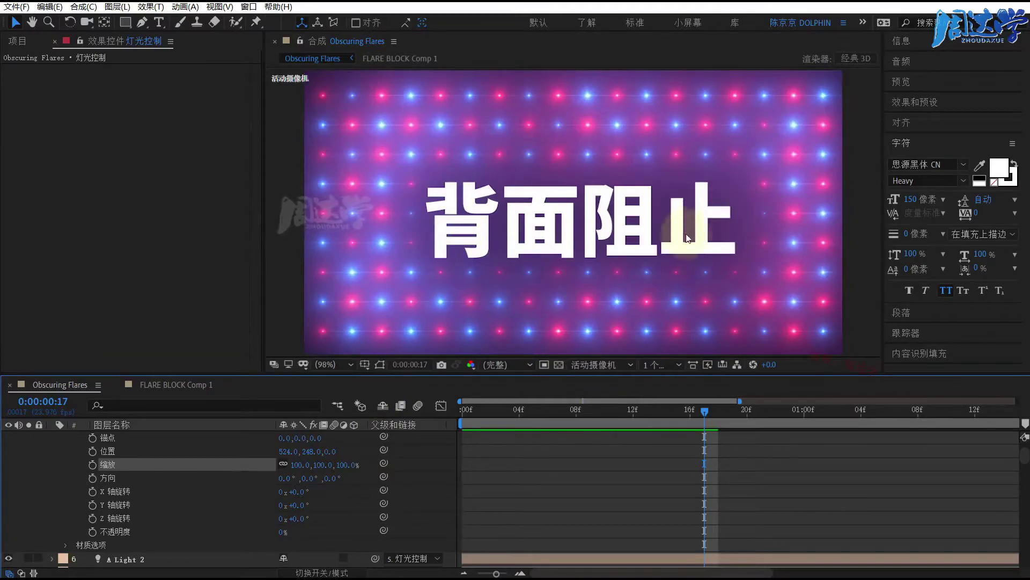
Show the Position property of the 形状图层 1 合成 1 precomp.
{"action": "scroll", "coordinate": [164, 520], "scroll_direction": "up", "scroll_amount": 5}
{"action": "left_click", "coordinate": [141, 438]}
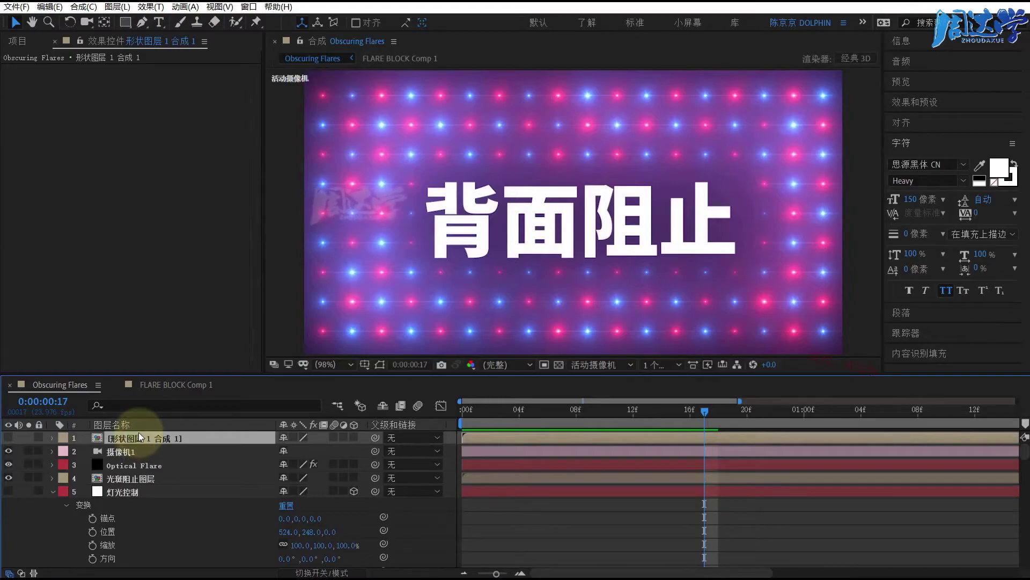
{"action": "key", "text": "p"}
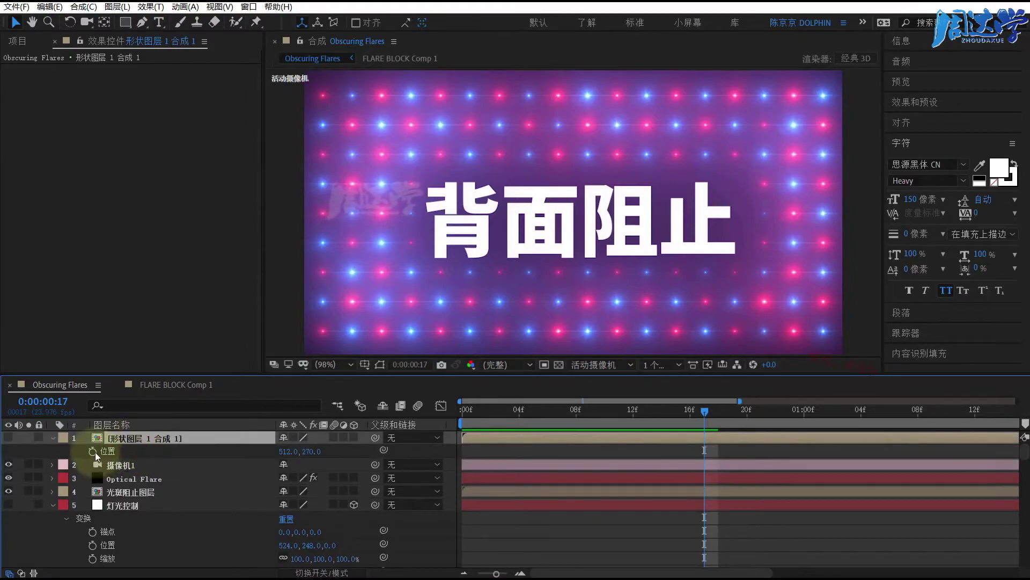
Start Position keyframes on the shape precomp at frame 0, move it down to Y 356 at frame 14, and make it visible.
{"action": "left_click", "coordinate": [472, 414]}
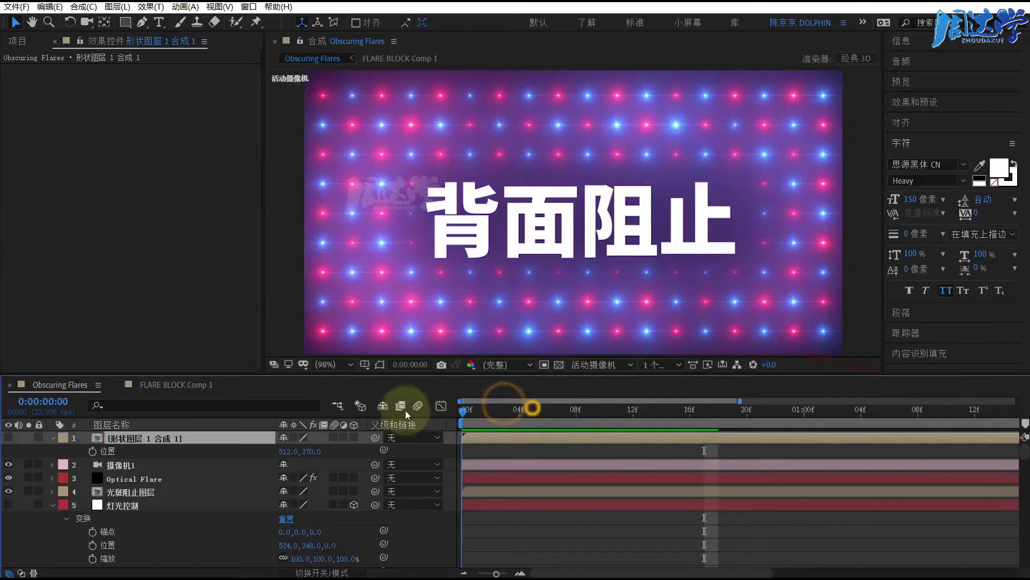
{"action": "left_click", "coordinate": [92, 451]}
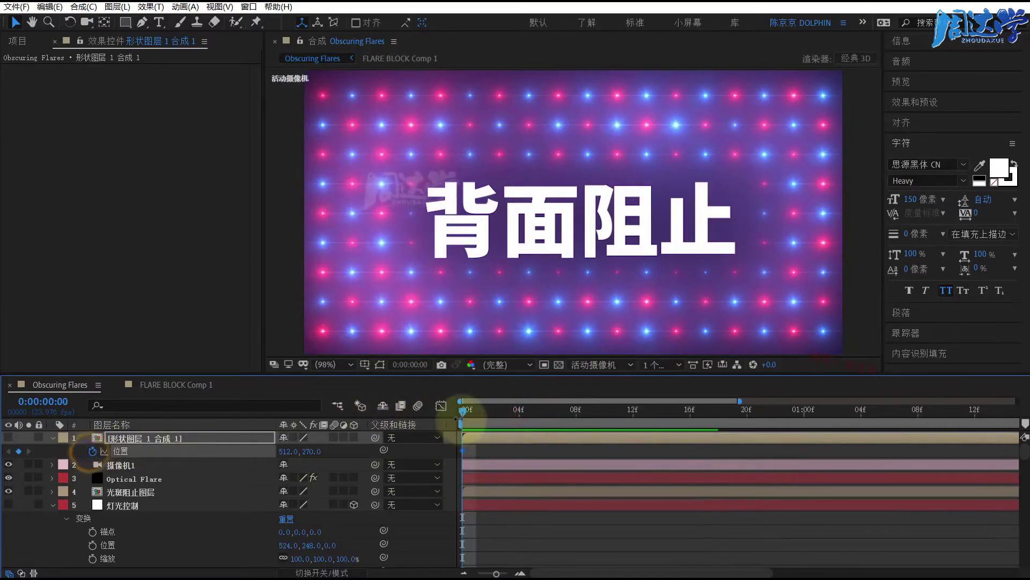
{"action": "left_click_drag", "start_coordinate": [506, 417], "coordinate": [661, 416]}
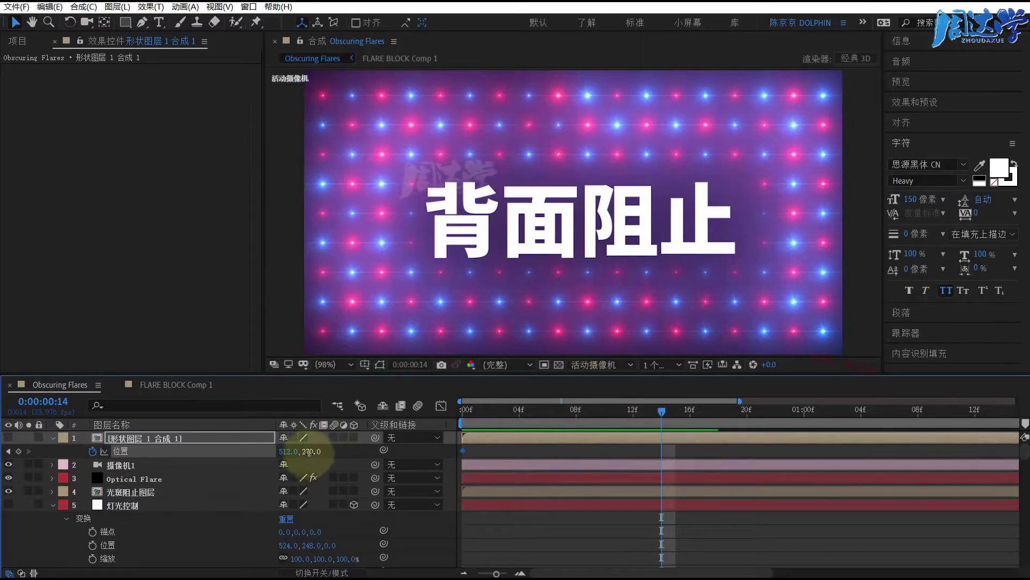
{"action": "left_click_drag", "start_coordinate": [309, 452], "coordinate": [312, 451]}
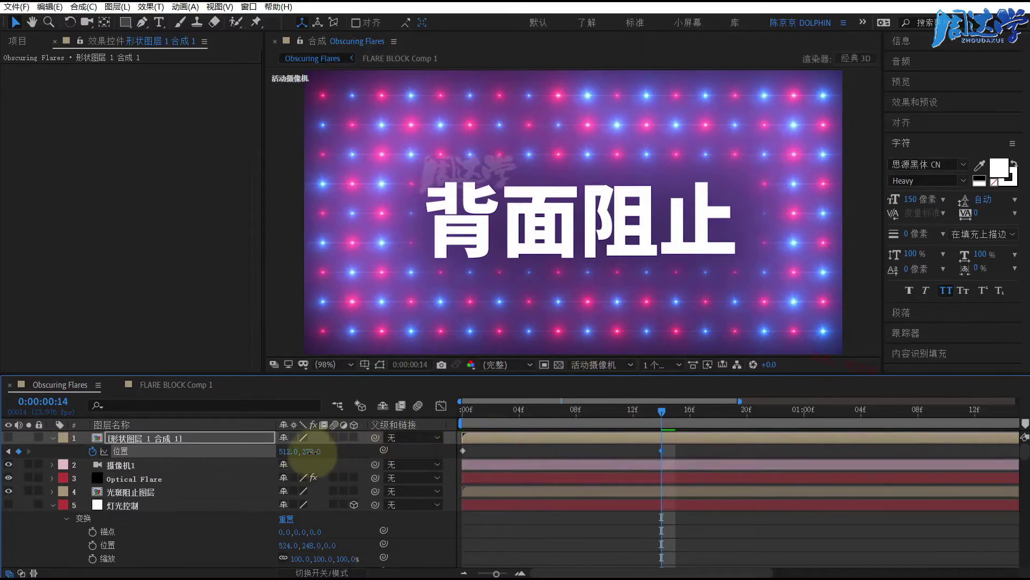
{"action": "left_click_drag", "start_coordinate": [313, 451], "coordinate": [374, 453]}
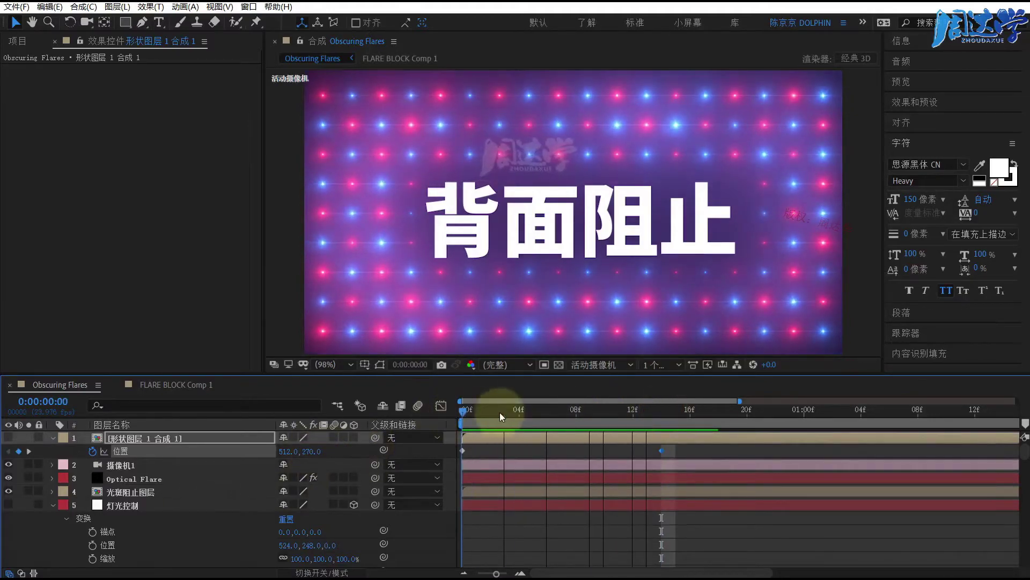
{"action": "mouse_move", "coordinate": [652, 411]}
{"action": "left_mouse_down"}
{"action": "mouse_move", "coordinate": [605, 411]}
{"action": "mouse_move", "coordinate": [668, 413]}
{"action": "left_mouse_up"}
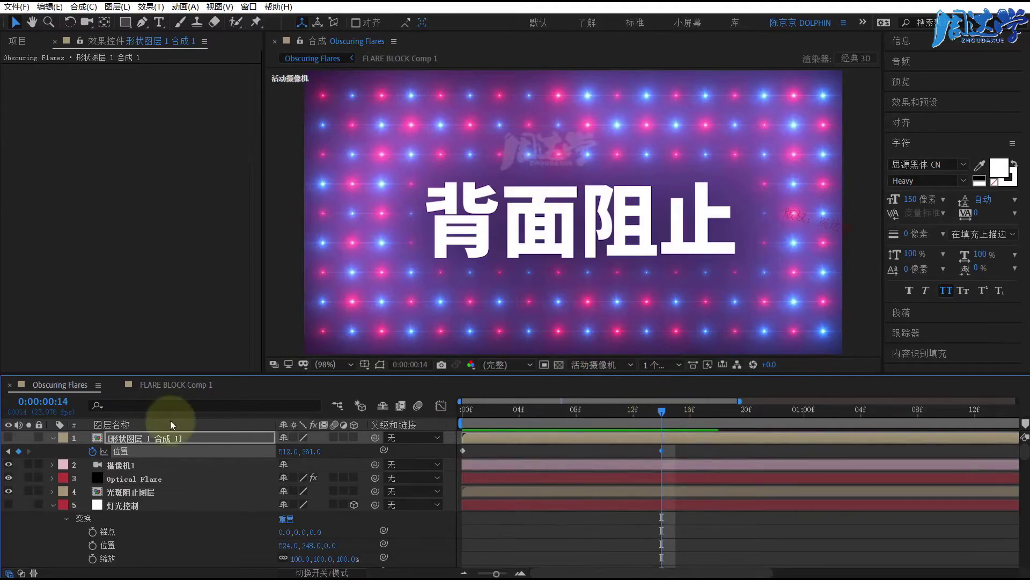
{"action": "left_click", "coordinate": [8, 438]}
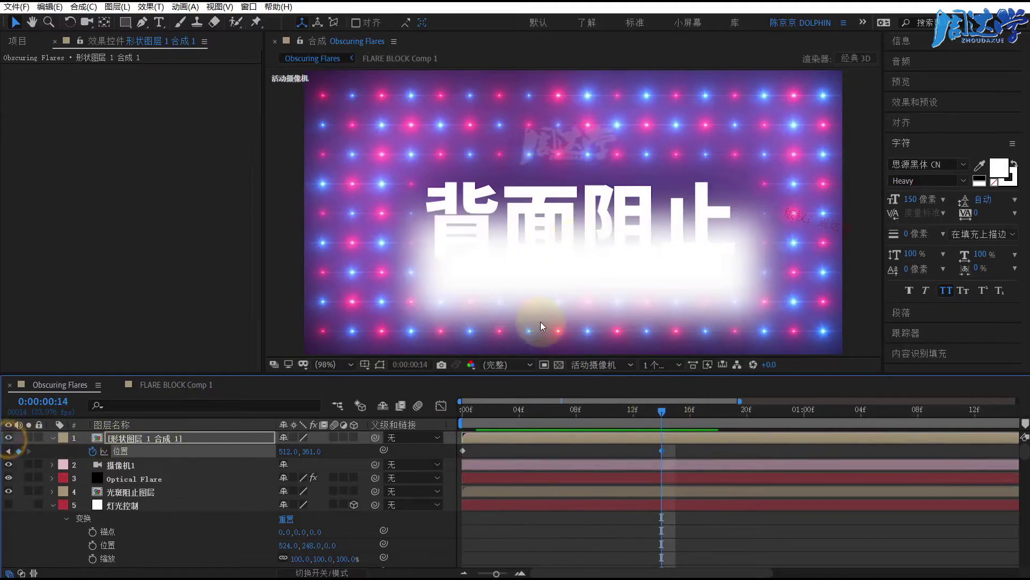
Put the white shape below the frame at frame 14 and above the top at frame 0, then hide it.
{"action": "left_click_drag", "start_coordinate": [524, 286], "coordinate": [496, 304]}
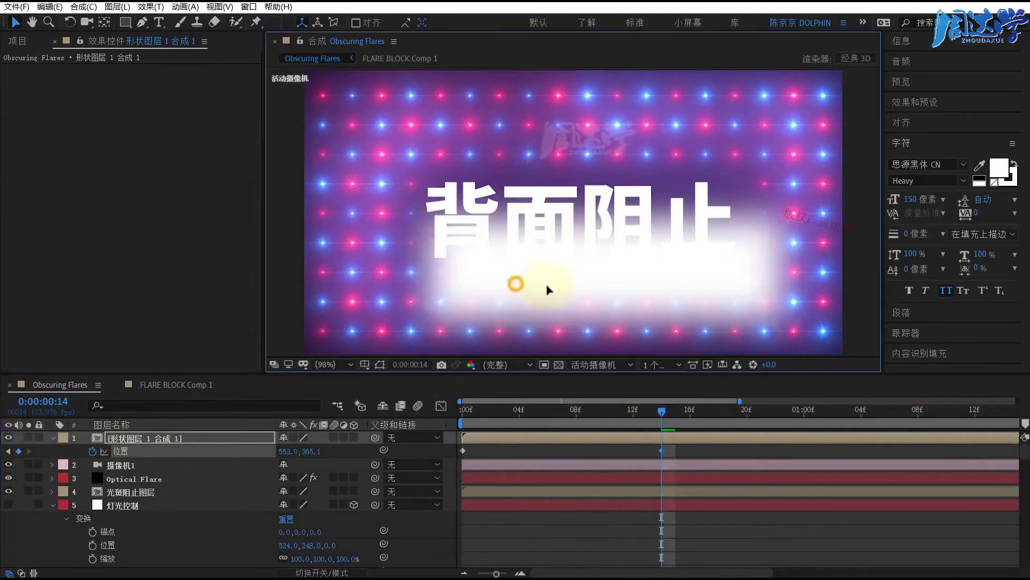
{"action": "key", "text": "ctrl+z"}
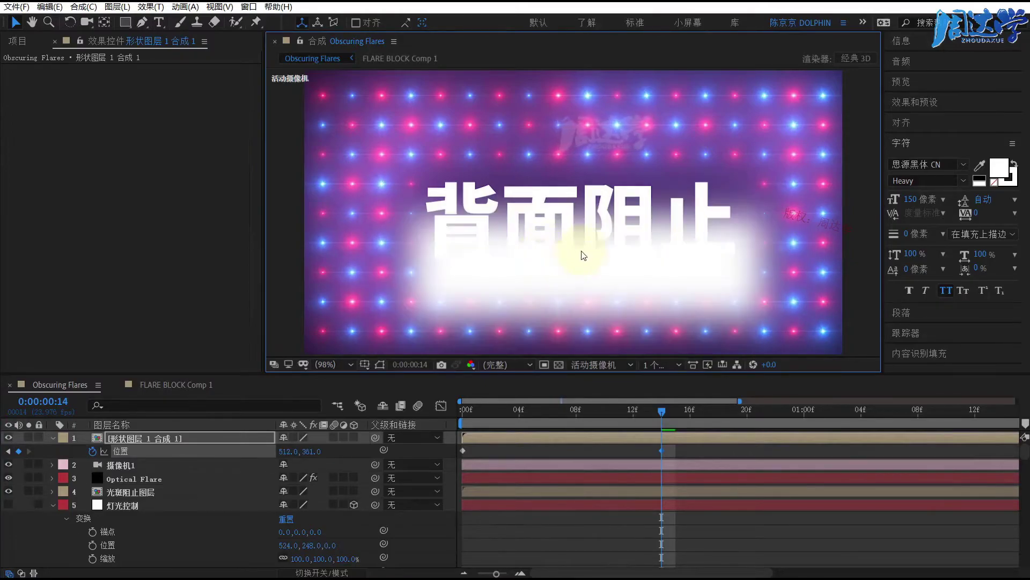
{"action": "left_click_drag", "start_coordinate": [572, 317], "coordinate": [566, 422]}
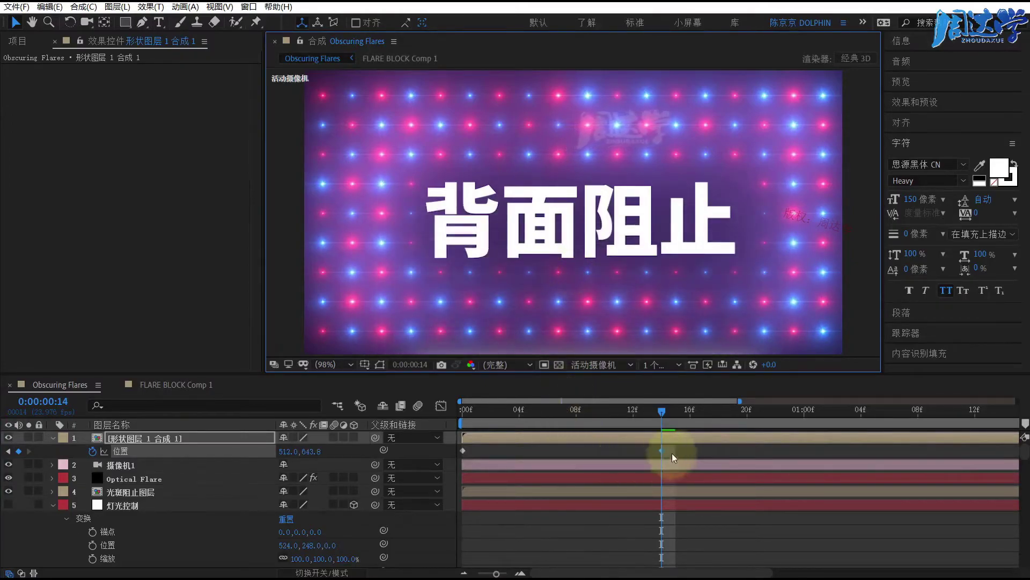
{"action": "left_click_drag", "start_coordinate": [651, 419], "coordinate": [463, 410]}
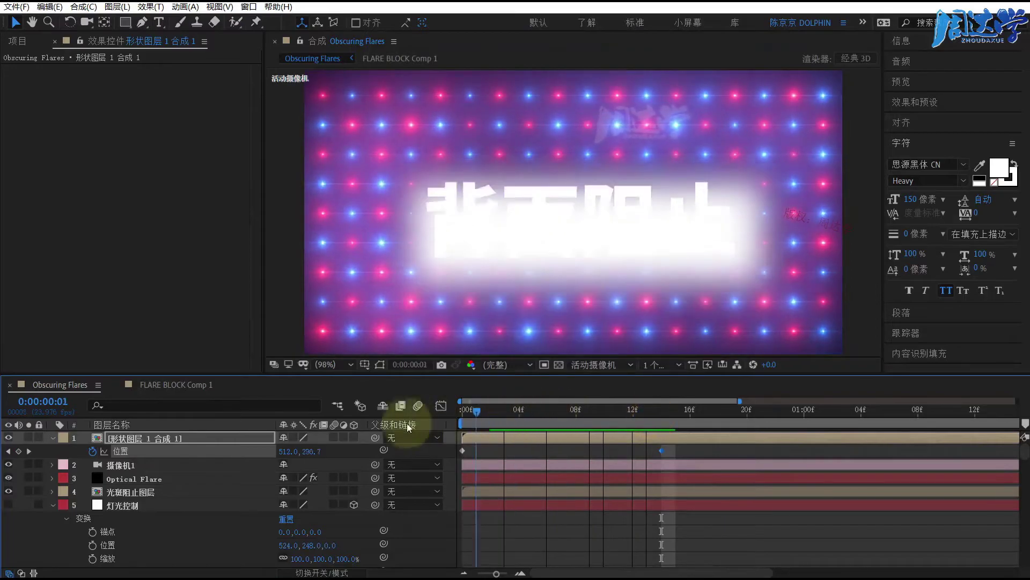
{"action": "left_click_drag", "start_coordinate": [581, 213], "coordinate": [582, 39]}
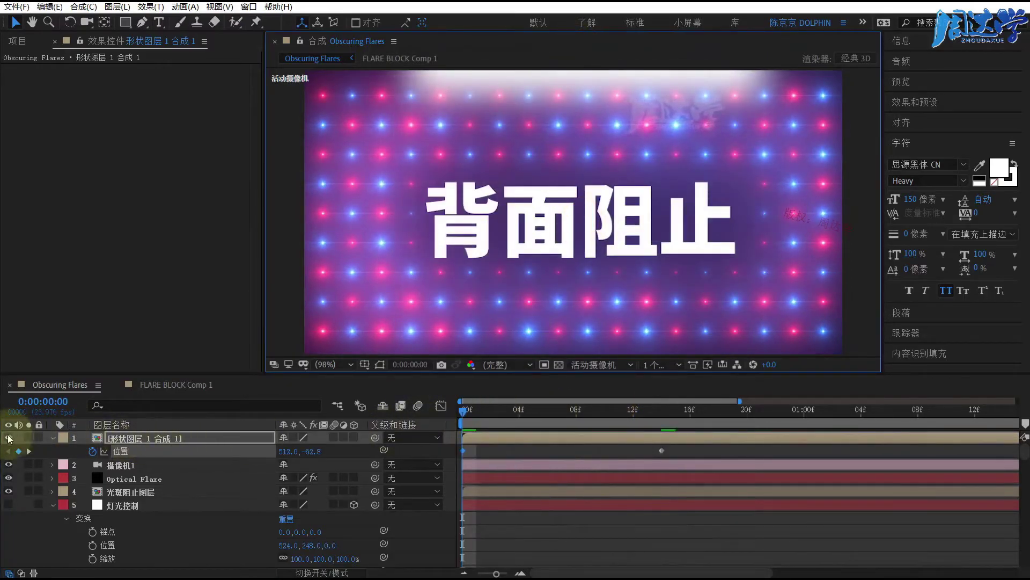
{"action": "left_click", "coordinate": [8, 438]}
Preview the shape sweeping across the text over the first frames, then hide the shape layer.
{"action": "left_click_drag", "start_coordinate": [463, 409], "coordinate": [577, 411]}
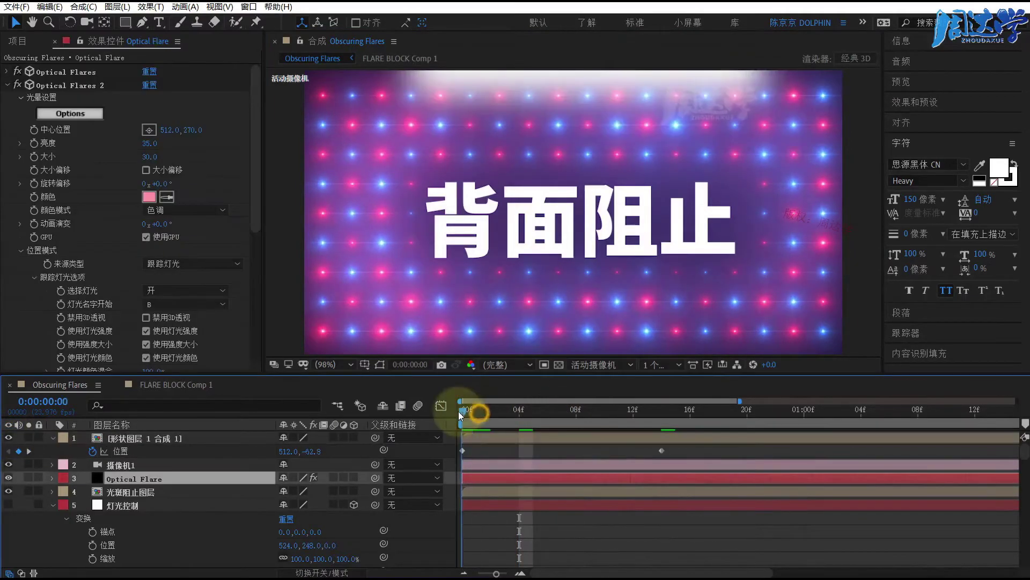
{"action": "mouse_move", "coordinate": [460, 411]}
{"action": "left_mouse_down"}
{"action": "mouse_move", "coordinate": [672, 415]}
{"action": "mouse_move", "coordinate": [504, 427]}
{"action": "left_mouse_up"}
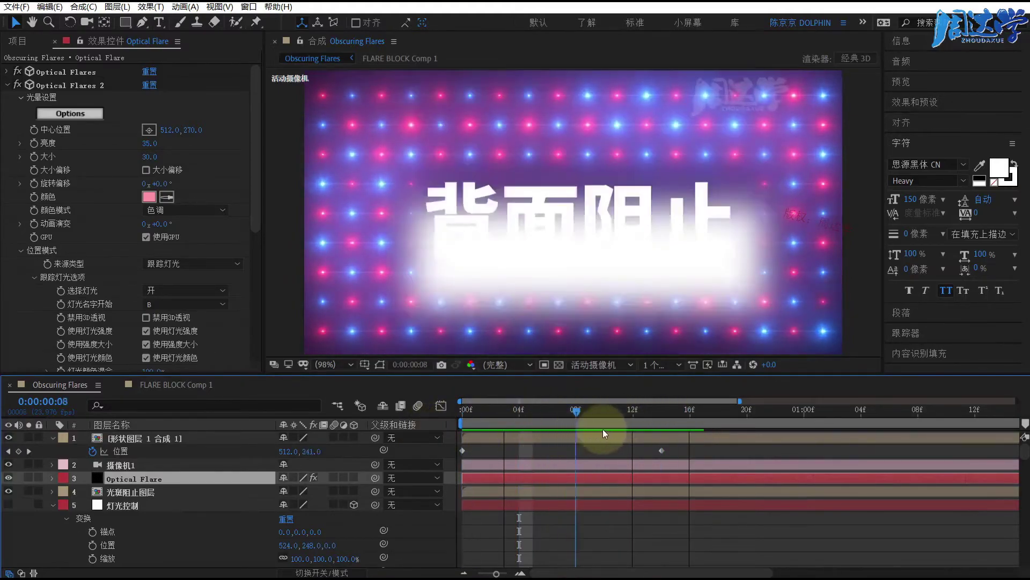
{"action": "left_click_drag", "start_coordinate": [503, 427], "coordinate": [505, 424]}
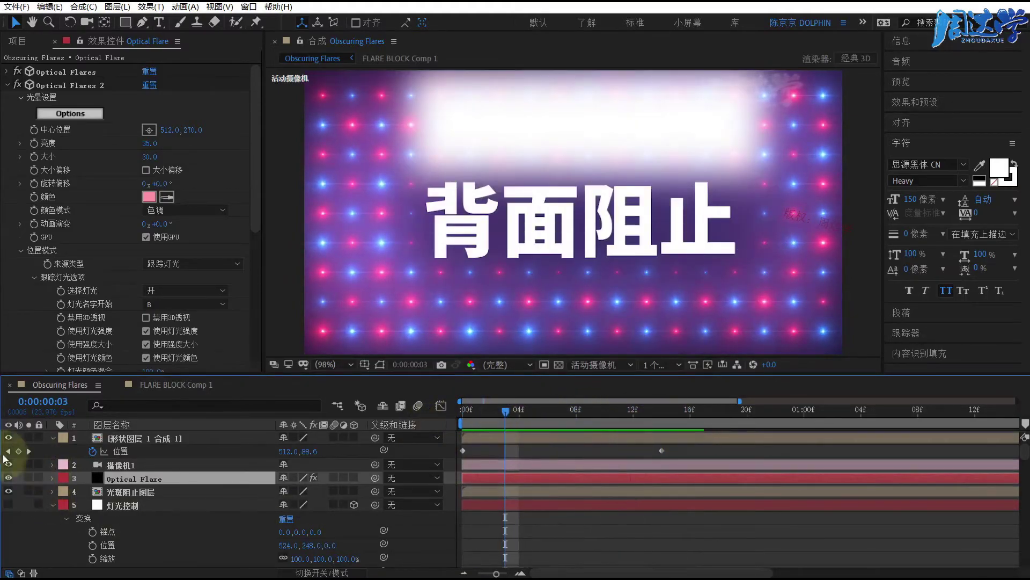
{"action": "left_click", "coordinate": [9, 439]}
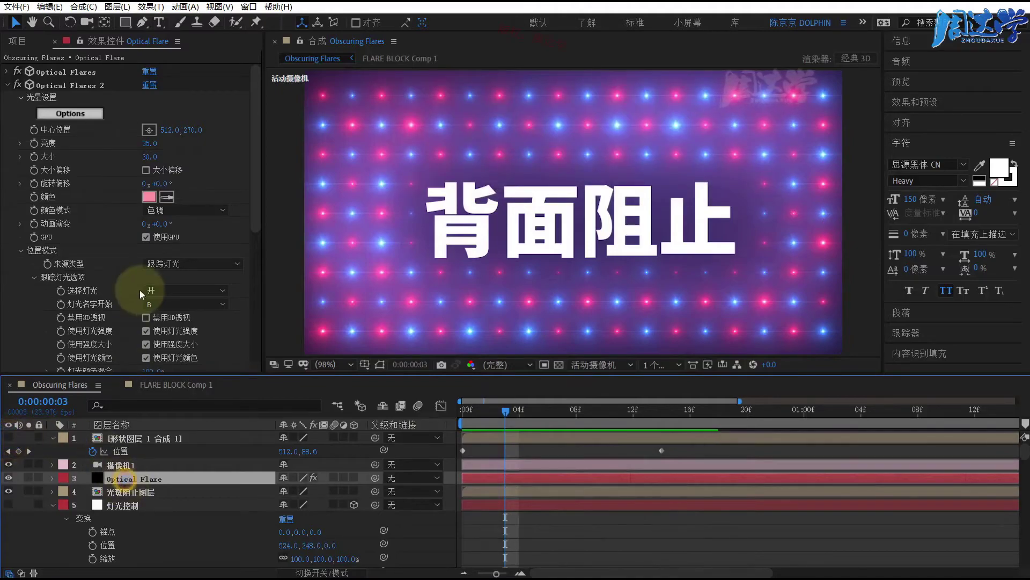
Confirm the Optical Flare's Foreground Layer source is the 形状图层 1 合成 1 precomp.
{"action": "scroll", "coordinate": [113, 257], "scroll_direction": "down", "scroll_amount": 3}
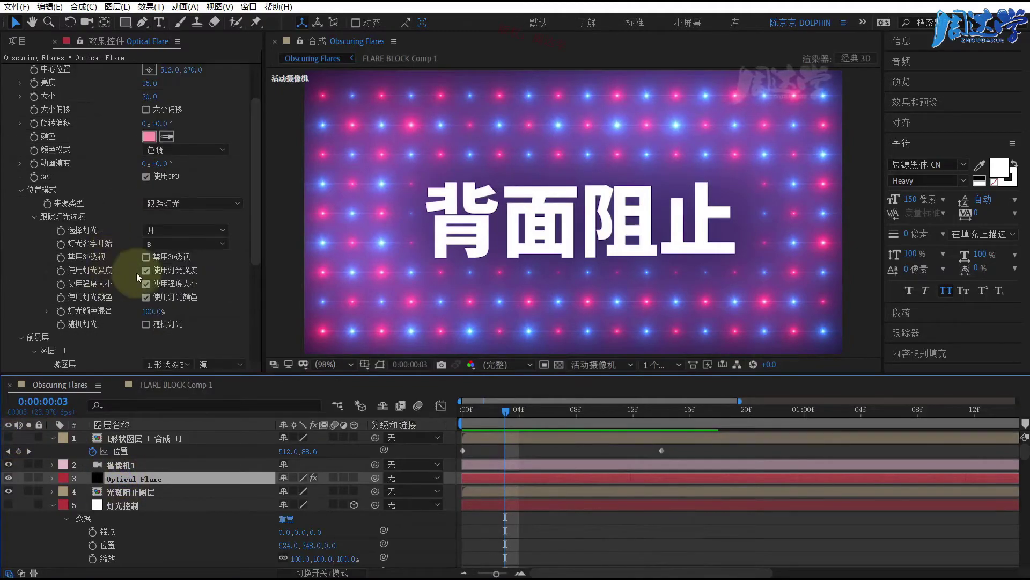
{"action": "scroll", "coordinate": [137, 273], "scroll_direction": "down", "scroll_amount": 2}
{"action": "scroll", "coordinate": [121, 321], "scroll_direction": "down", "scroll_amount": 1}
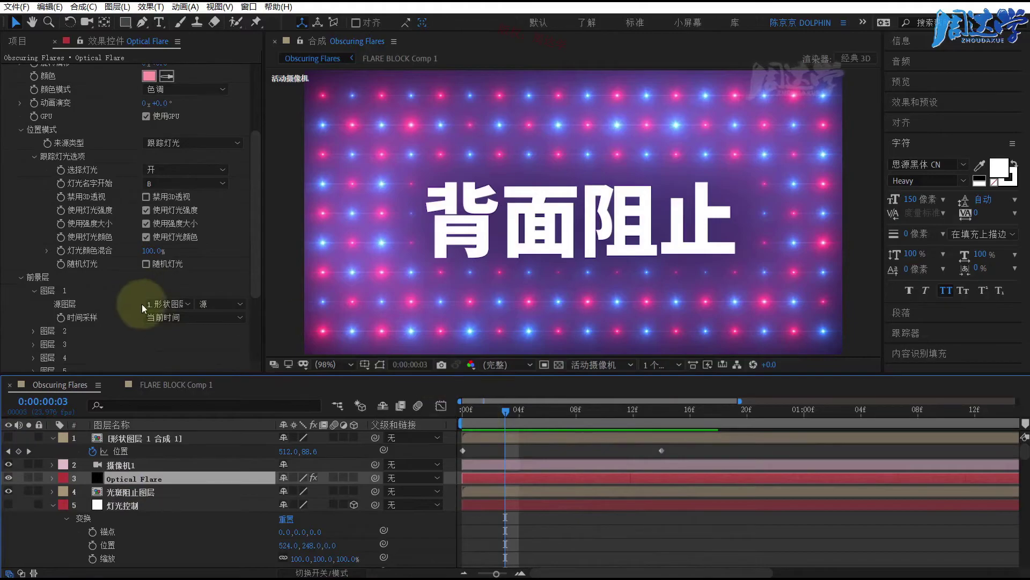
{"action": "left_click", "coordinate": [161, 304]}
{"action": "left_click", "coordinate": [102, 305]}
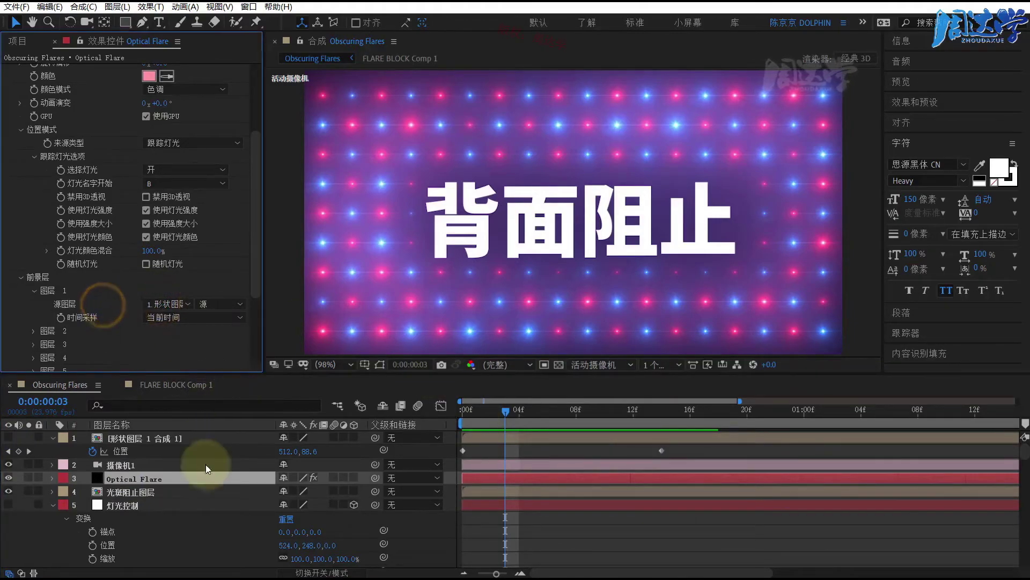
{"action": "left_click", "coordinate": [144, 437]}
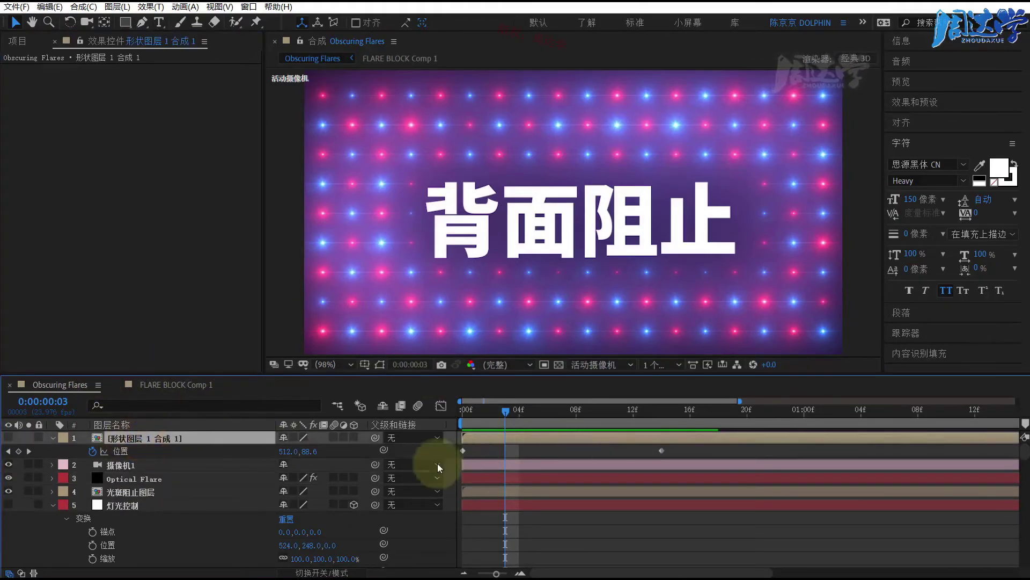
{"action": "key", "text": "ctrl+Down"}
{"action": "key", "text": "ctrl+Down"}
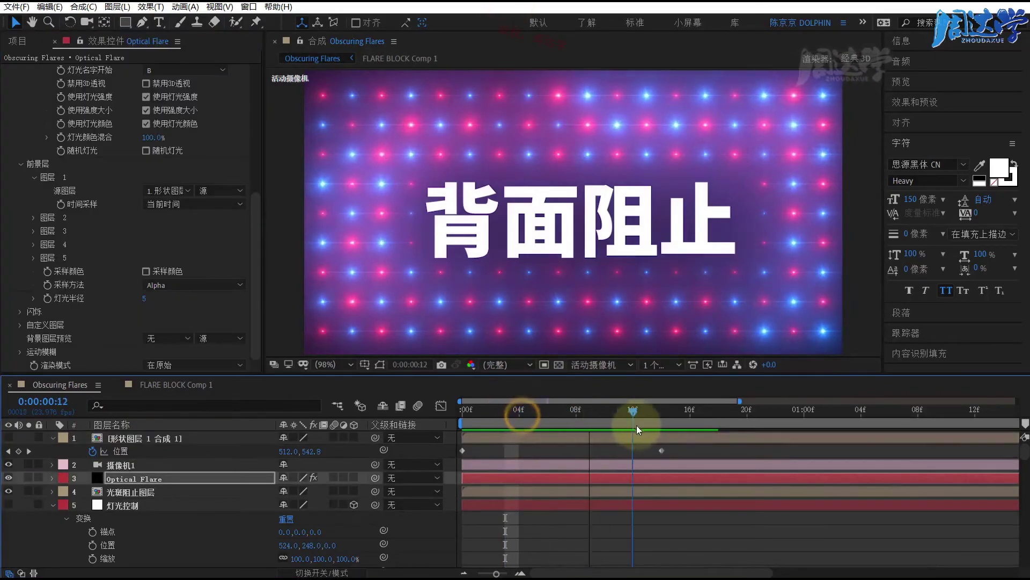
Make the white shape layer visible again and view the glow at frame 7.
{"action": "left_click_drag", "start_coordinate": [523, 421], "coordinate": [605, 421]}
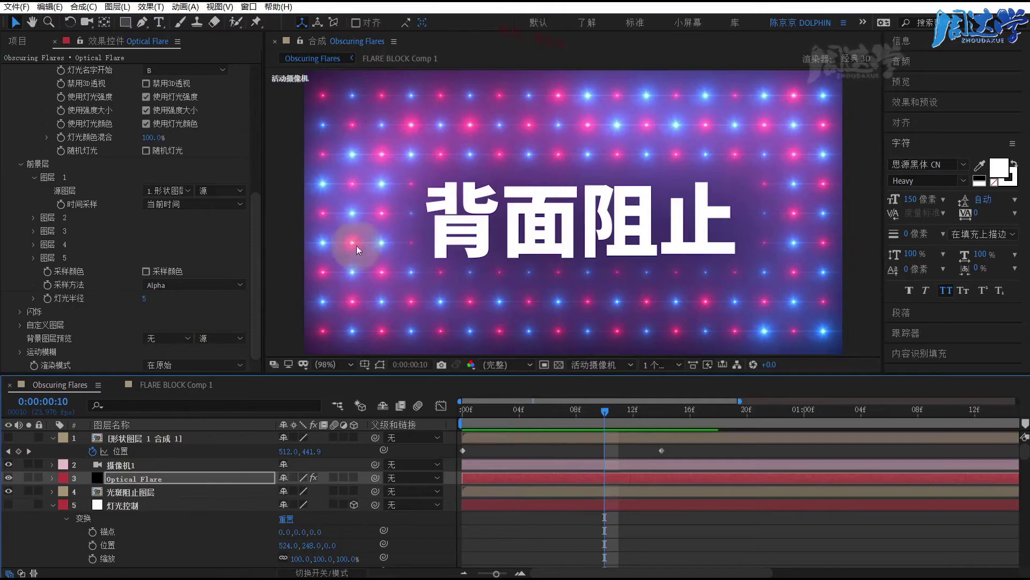
{"action": "left_click", "coordinate": [126, 440]}
{"action": "left_click", "coordinate": [8, 437]}
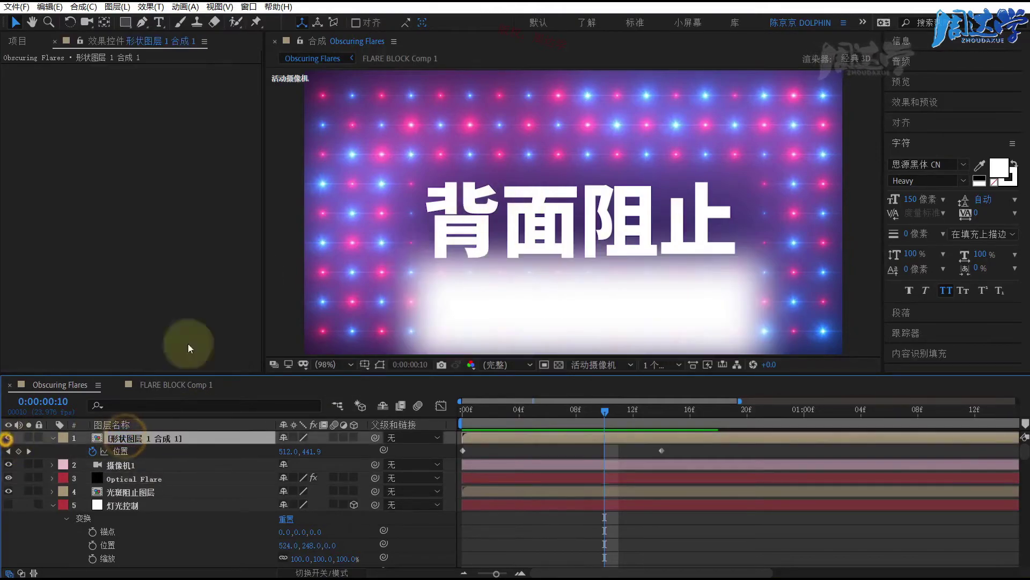
{"action": "left_click_drag", "start_coordinate": [553, 411], "coordinate": [562, 410]}
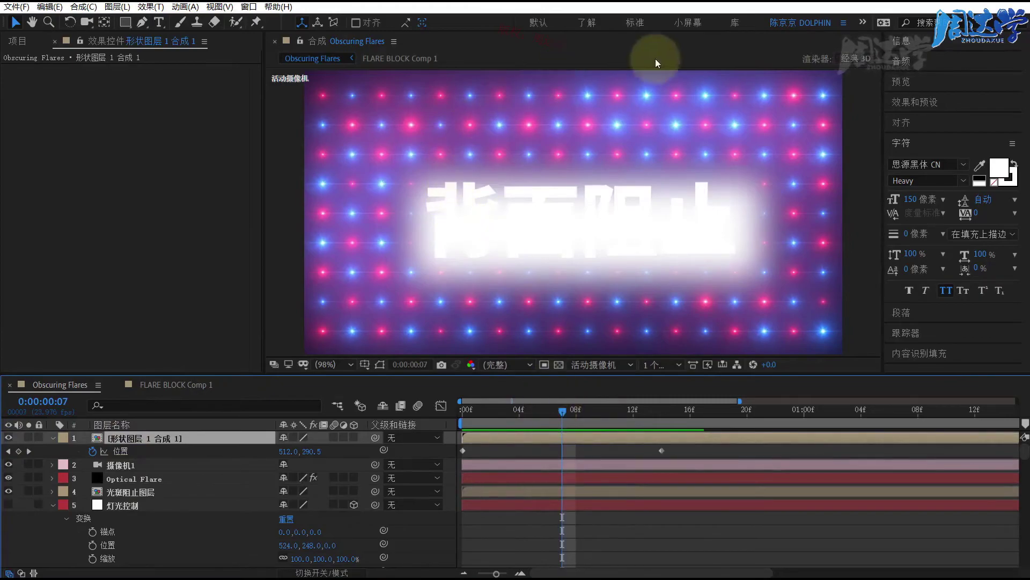
Set Optical Flares 2's foreground Sample Method to Invert Alpha (反转Alpha) and hide the white shape layer.
{"action": "left_click", "coordinate": [121, 479]}
{"action": "scroll", "coordinate": [184, 279], "scroll_direction": "down", "scroll_amount": 3}
{"action": "scroll", "coordinate": [188, 308], "scroll_direction": "down", "scroll_amount": 5}
{"action": "scroll", "coordinate": [137, 295], "scroll_direction": "down", "scroll_amount": 3}
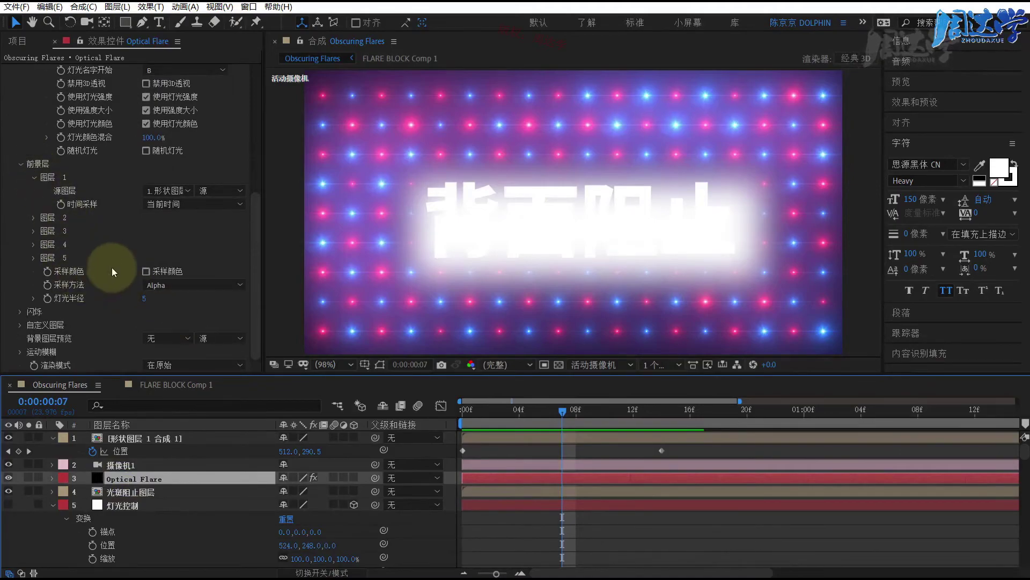
{"action": "left_click", "coordinate": [153, 287]}
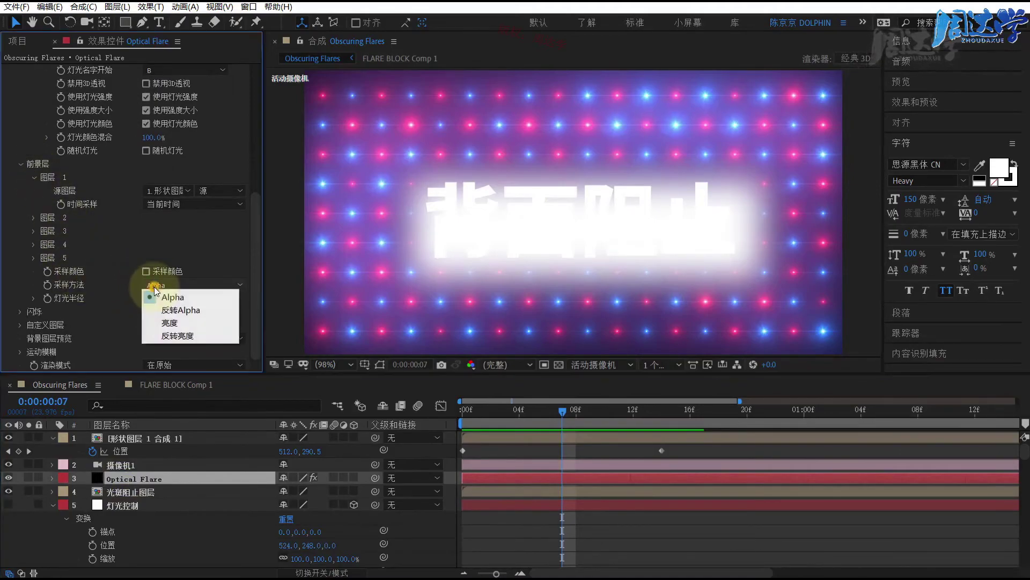
{"action": "left_click", "coordinate": [177, 310]}
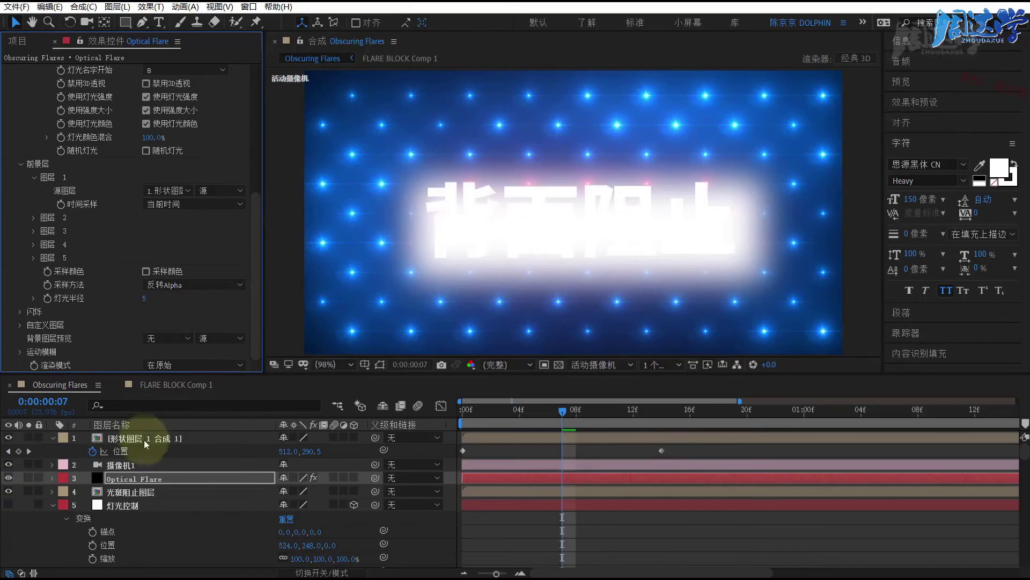
{"action": "left_click", "coordinate": [115, 438]}
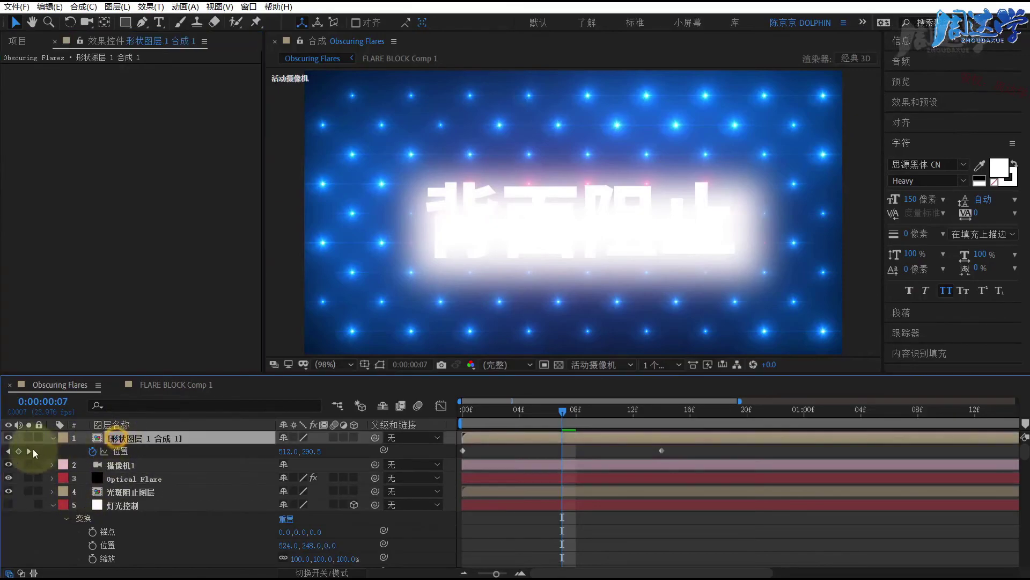
{"action": "left_click", "coordinate": [13, 438]}
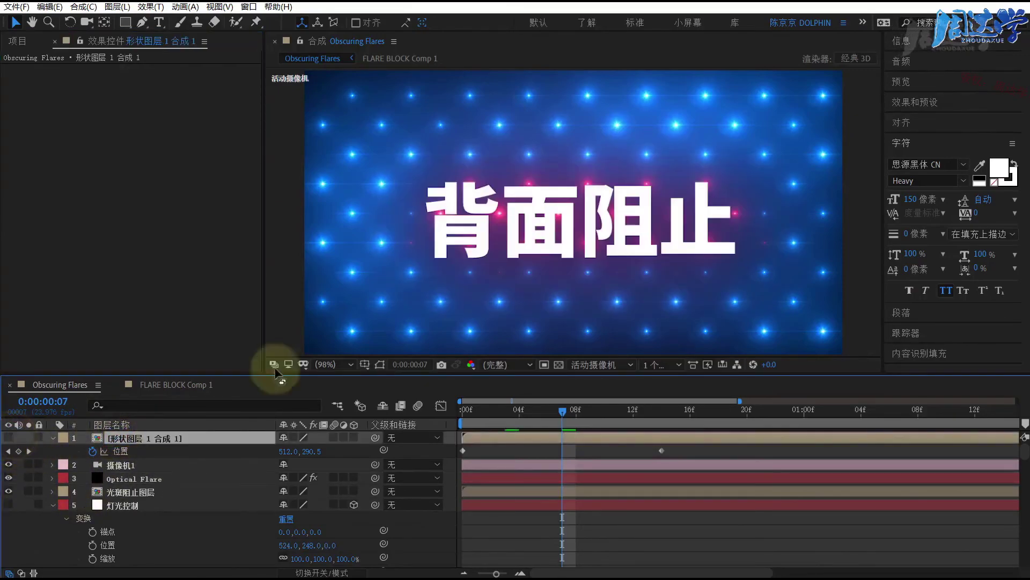
Set the first Optical Flares effect's foreground Sample Method to Invert Alpha (反转Alpha).
{"action": "left_click", "coordinate": [113, 479]}
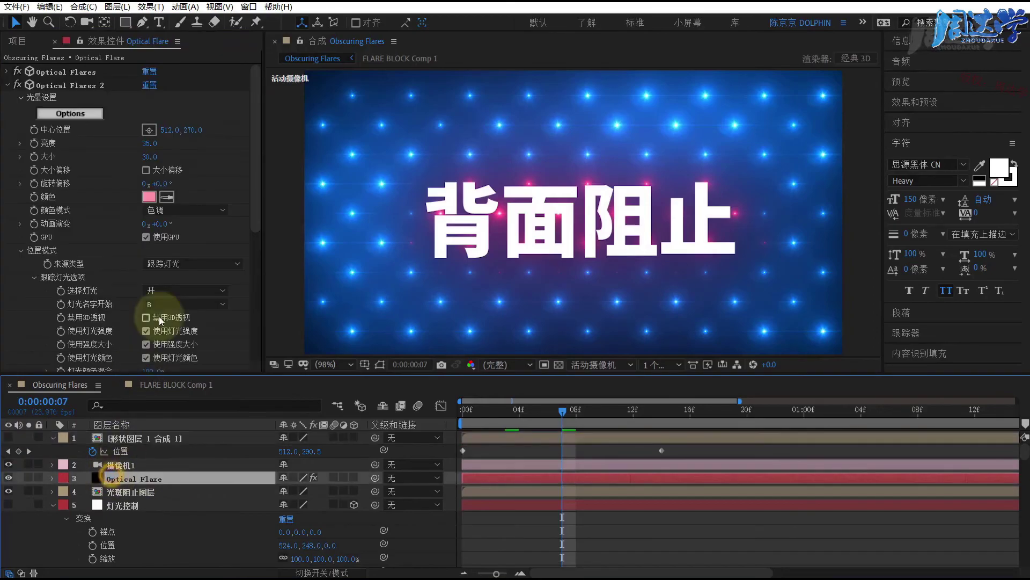
{"action": "scroll", "coordinate": [124, 185], "scroll_direction": "down", "scroll_amount": 1}
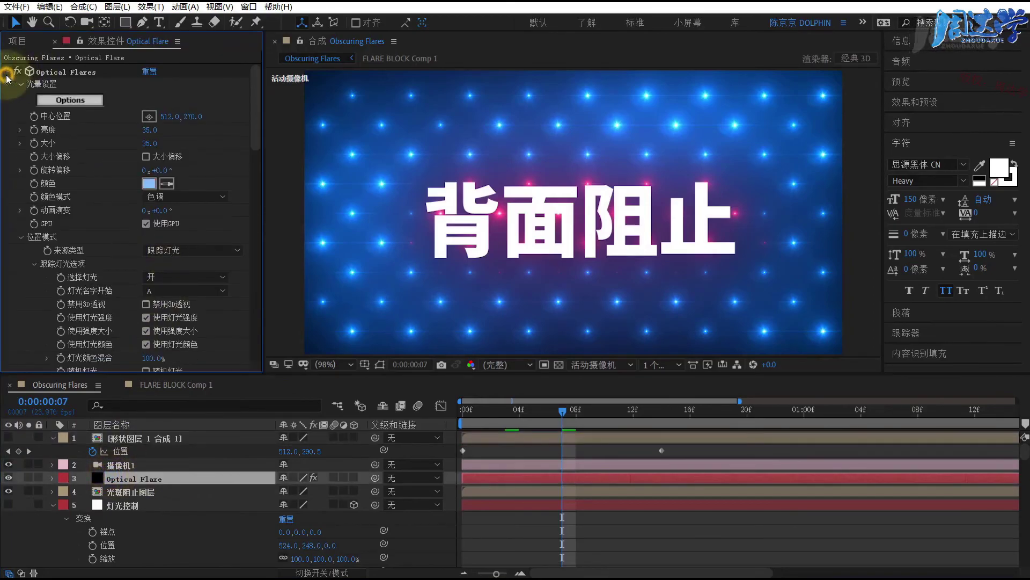
{"action": "scroll", "coordinate": [128, 185], "scroll_direction": "down", "scroll_amount": 4}
{"action": "scroll", "coordinate": [135, 209], "scroll_direction": "down", "scroll_amount": 3}
{"action": "scroll", "coordinate": [144, 236], "scroll_direction": "down", "scroll_amount": 2}
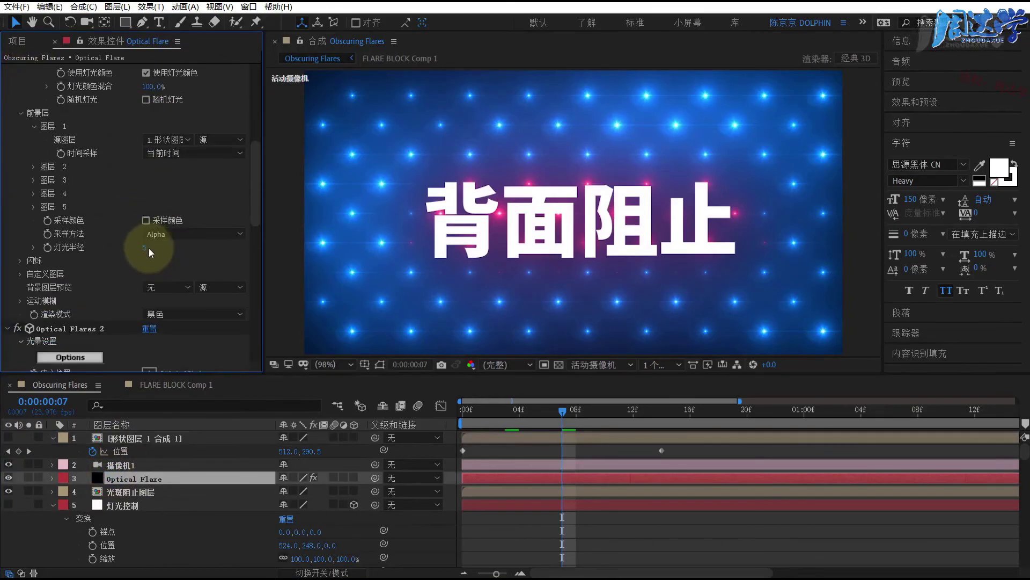
{"action": "scroll", "coordinate": [149, 248], "scroll_direction": "down", "scroll_amount": 2}
{"action": "left_click", "coordinate": [175, 209]}
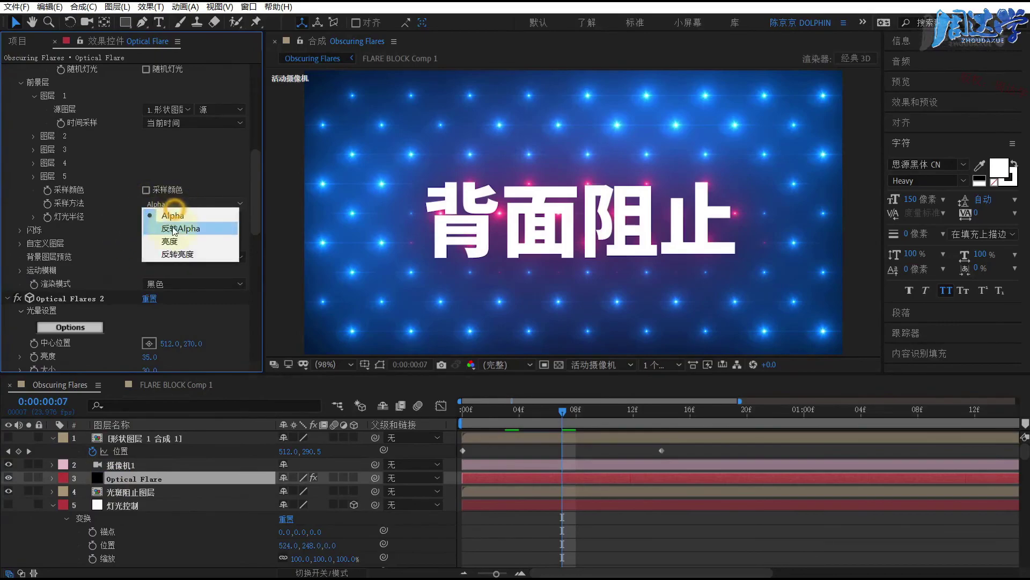
{"action": "left_click", "coordinate": [172, 227]}
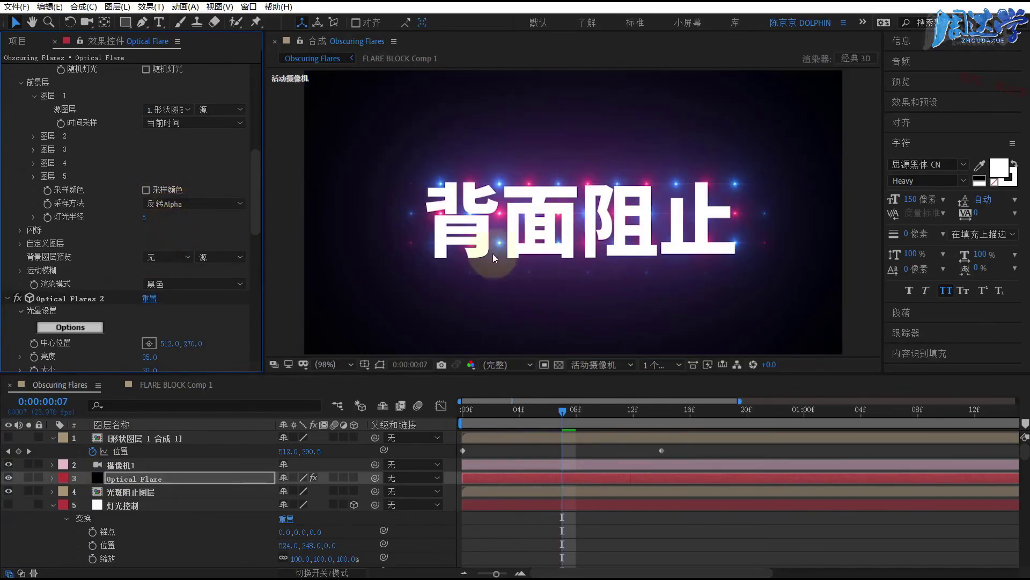
Preview the result from frame 6 and stop playback.
{"action": "left_click_drag", "start_coordinate": [562, 410], "coordinate": [546, 411]}
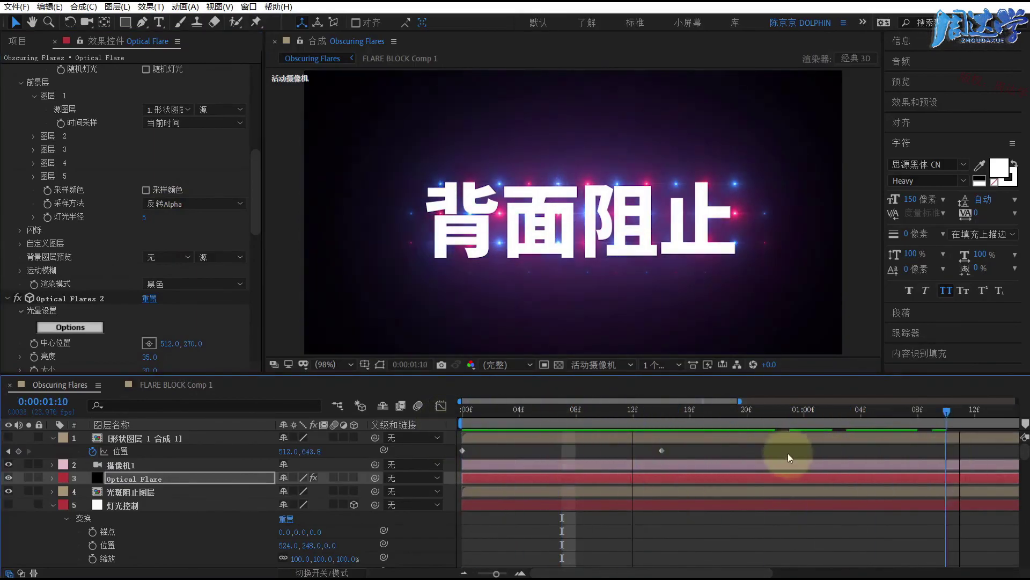
{"action": "key", "text": "space"}
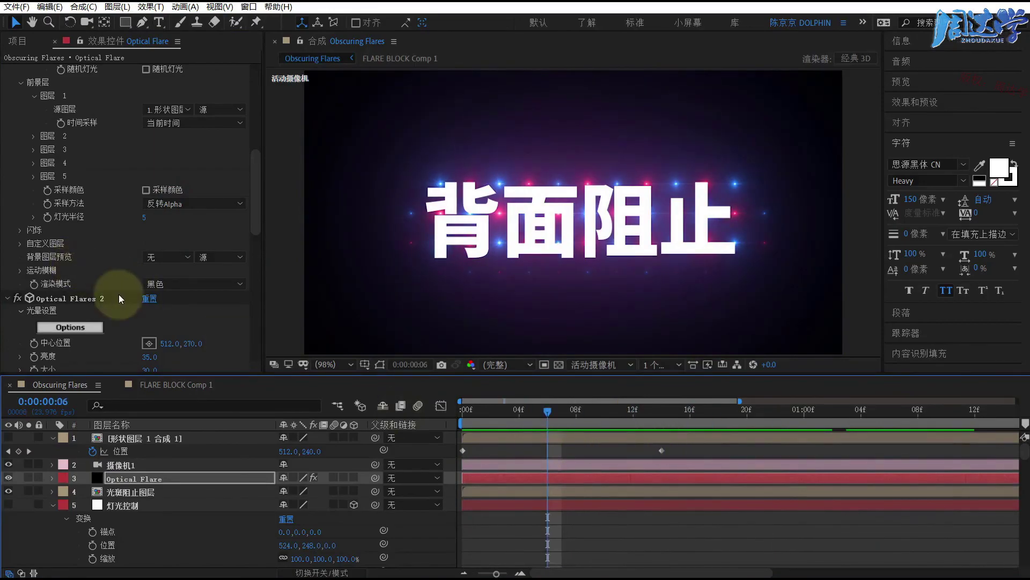
{"action": "scroll", "coordinate": [118, 294], "scroll_direction": "down", "scroll_amount": 3}
{"action": "scroll", "coordinate": [115, 282], "scroll_direction": "down", "scroll_amount": 3}
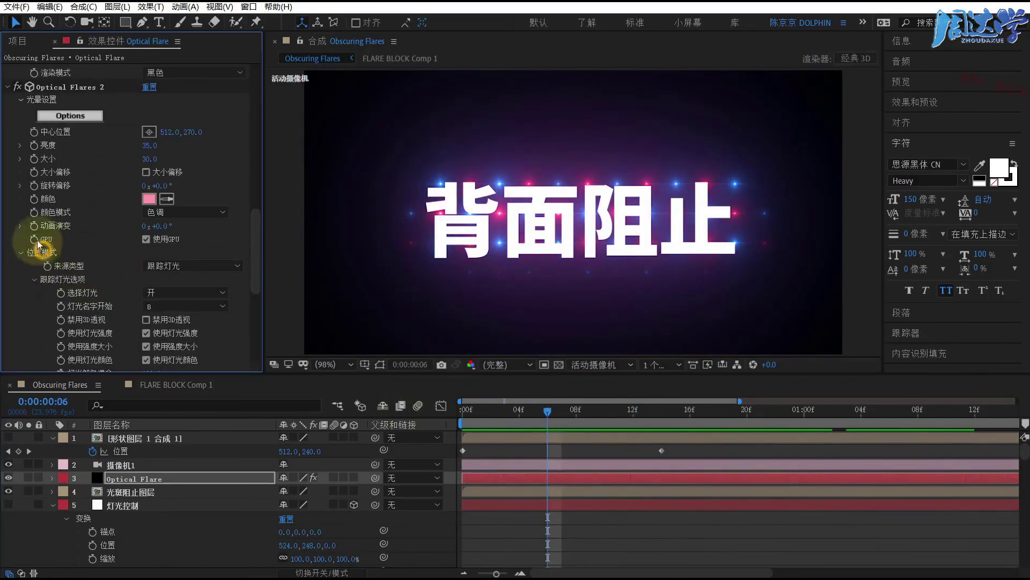